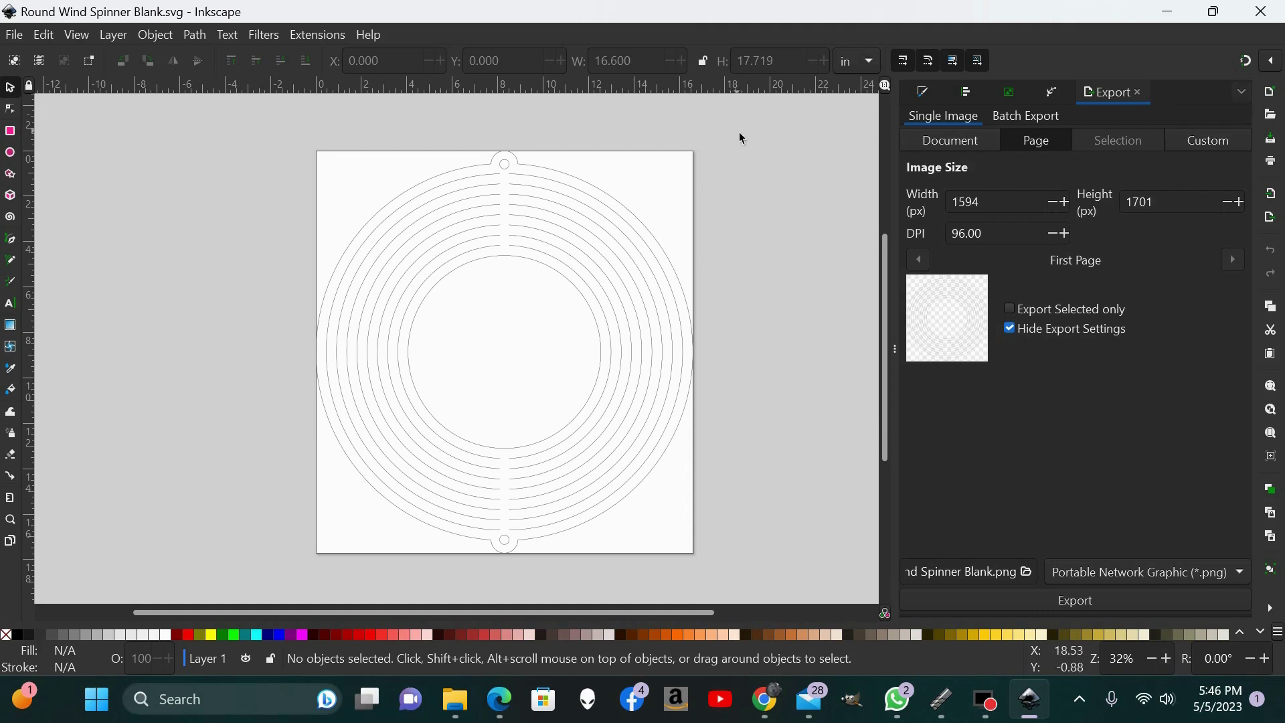
Select all the spinner ring shapes, then clear the selection, twice over
mouse_move(726, 119)
mouse_down()
mouse_move(553, 357)
mouse_move(332, 573)
mouse_move(288, 581)
mouse_up()
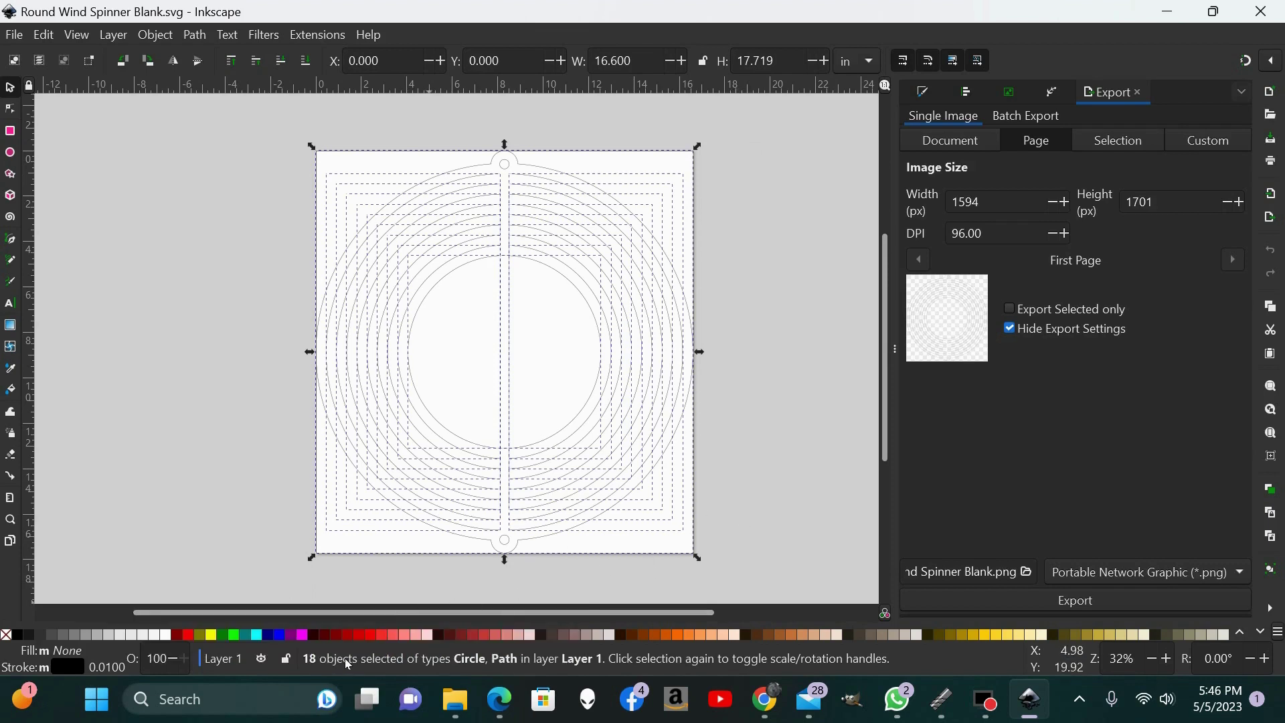
click(756, 416)
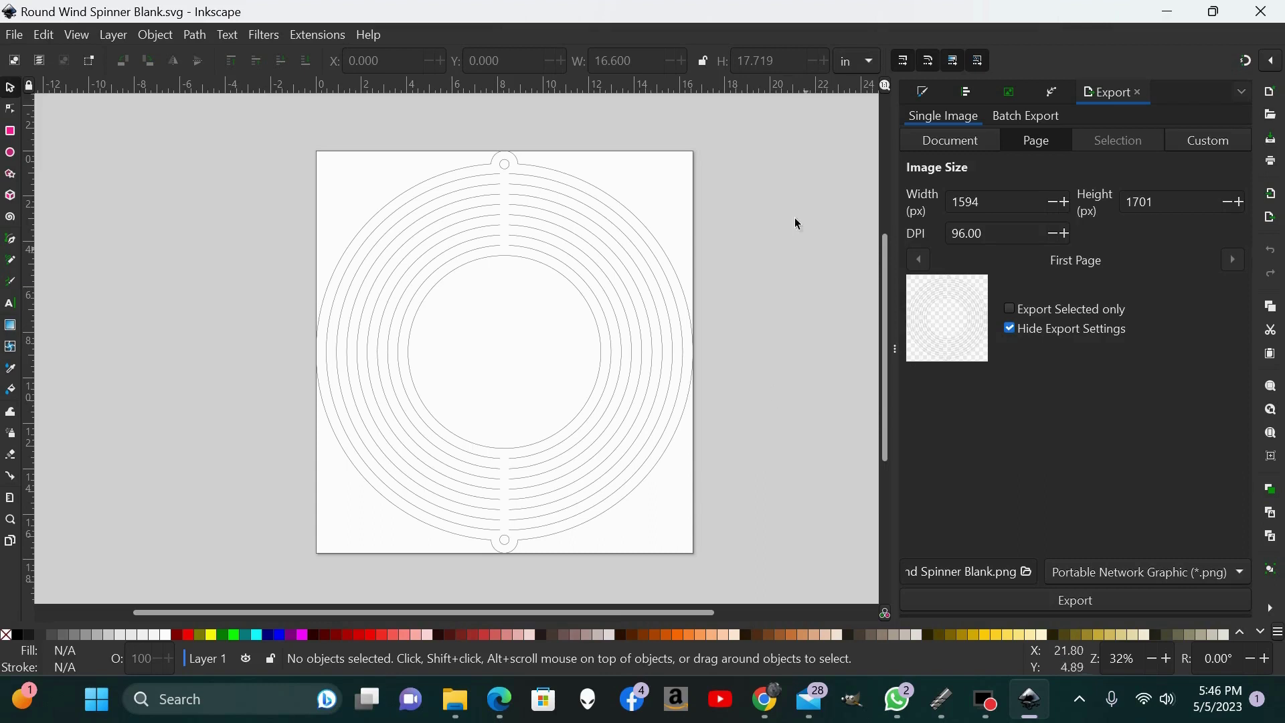
drag(729, 124, 275, 579)
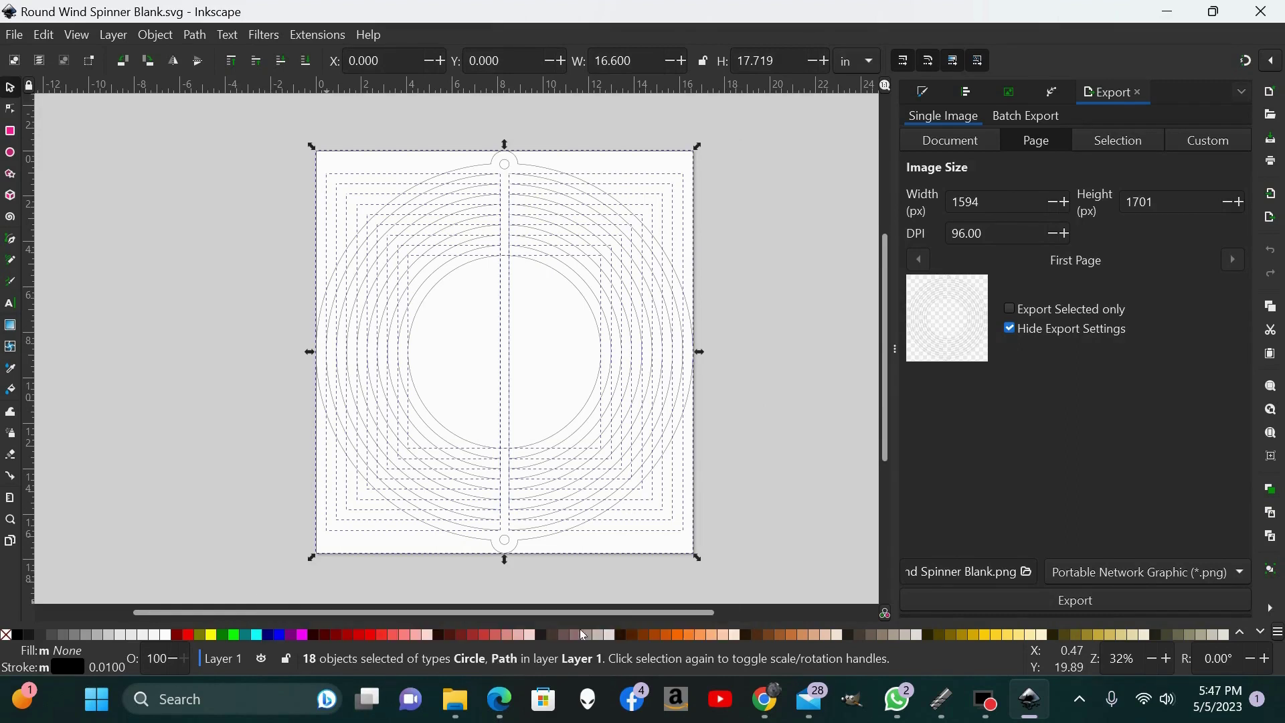
click(769, 401)
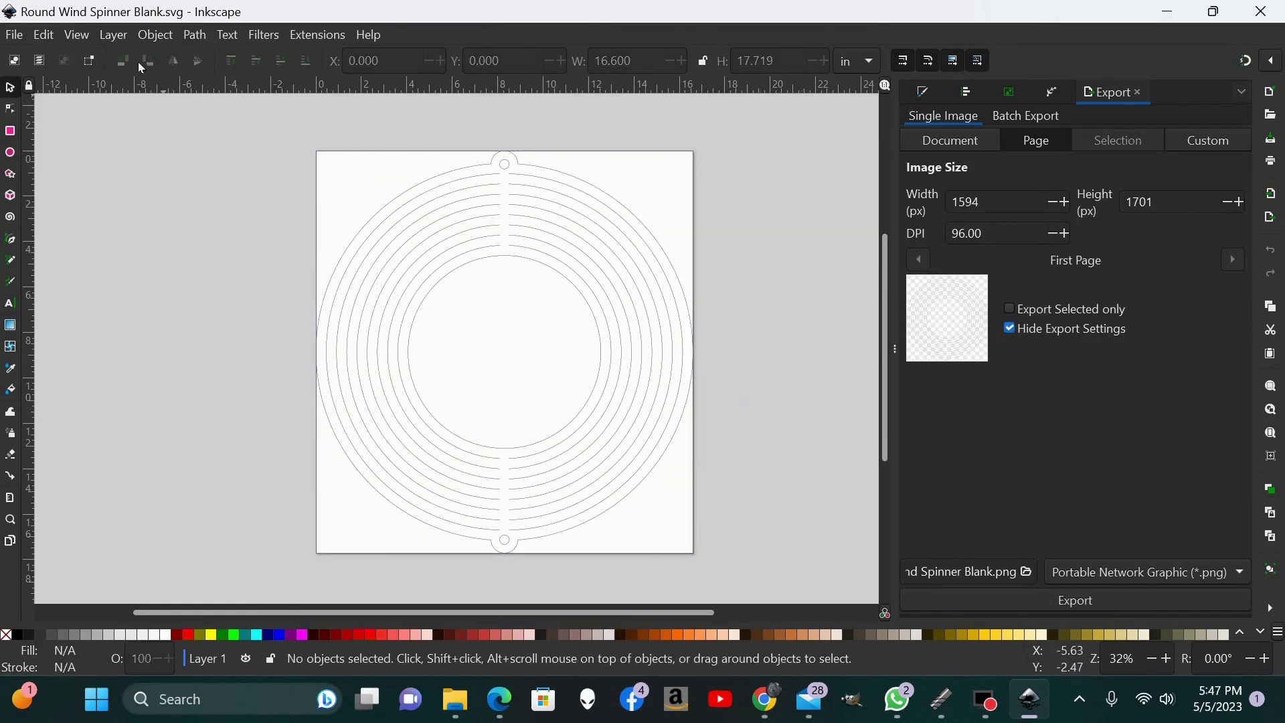
Import the Barbque Grill With Flame SVG as editable objects and centre it in the rings
click(14, 35)
click(41, 257)
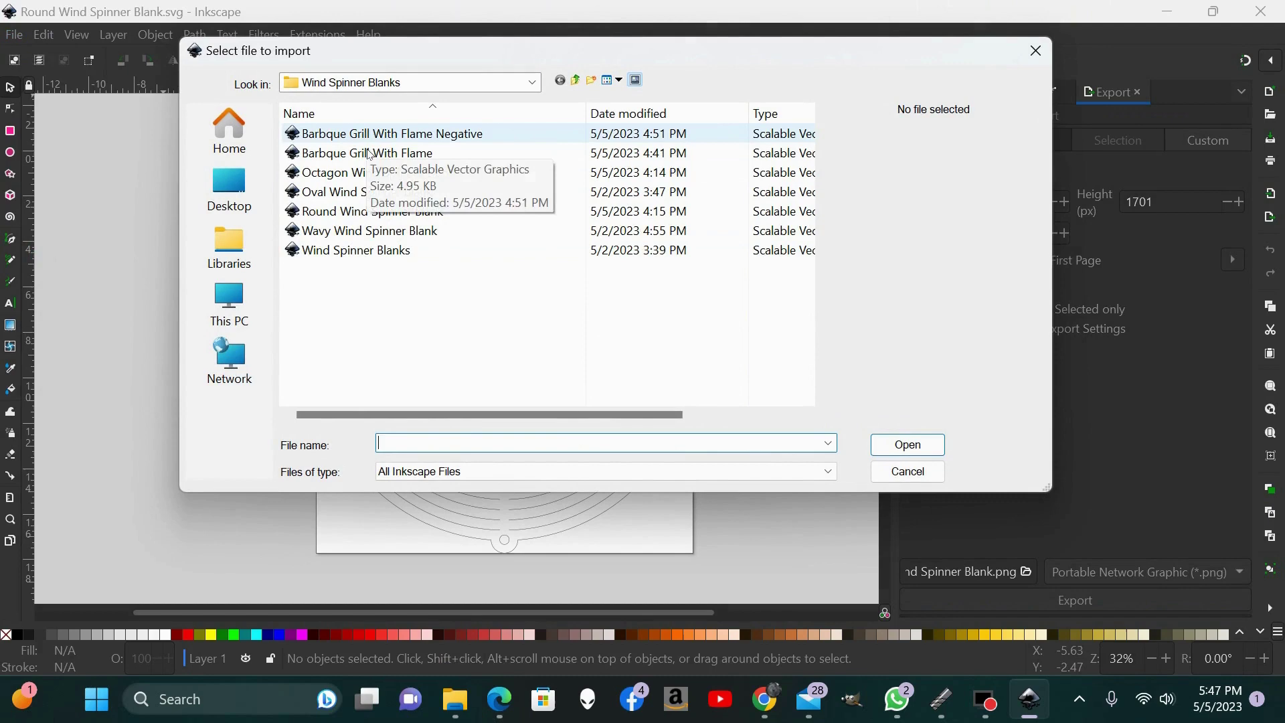
click(369, 153)
click(910, 445)
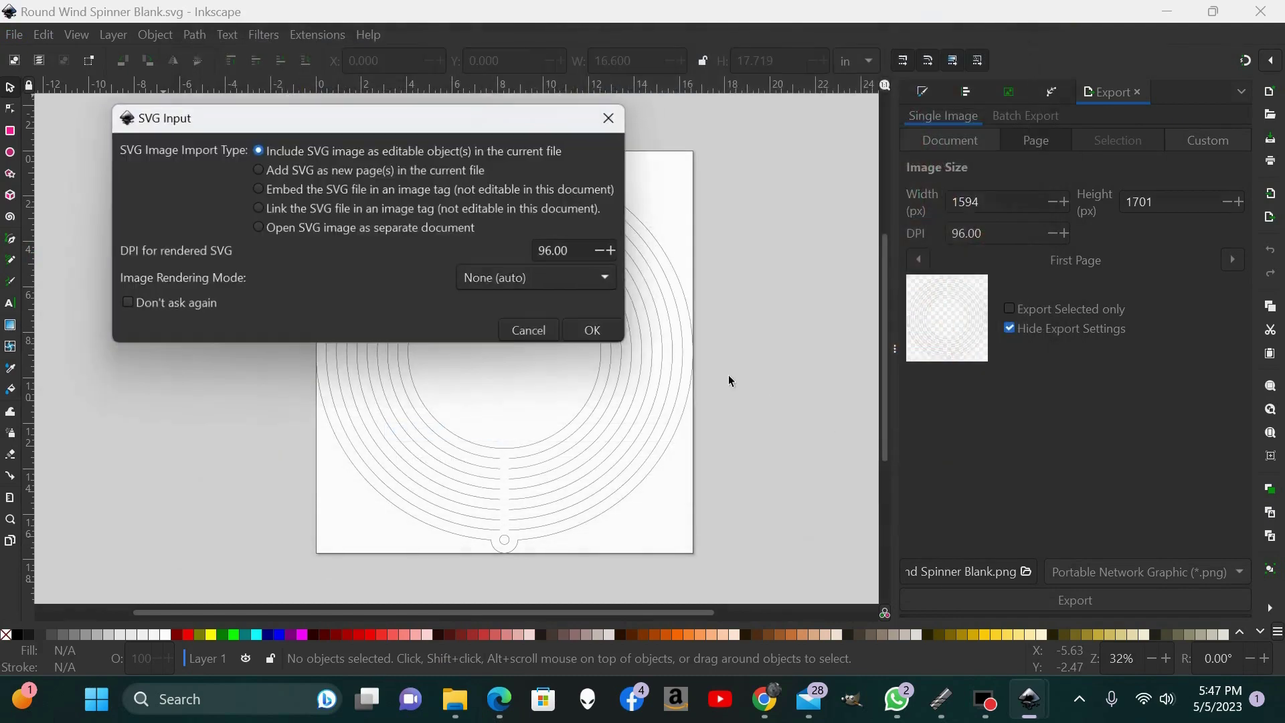
click(603, 336)
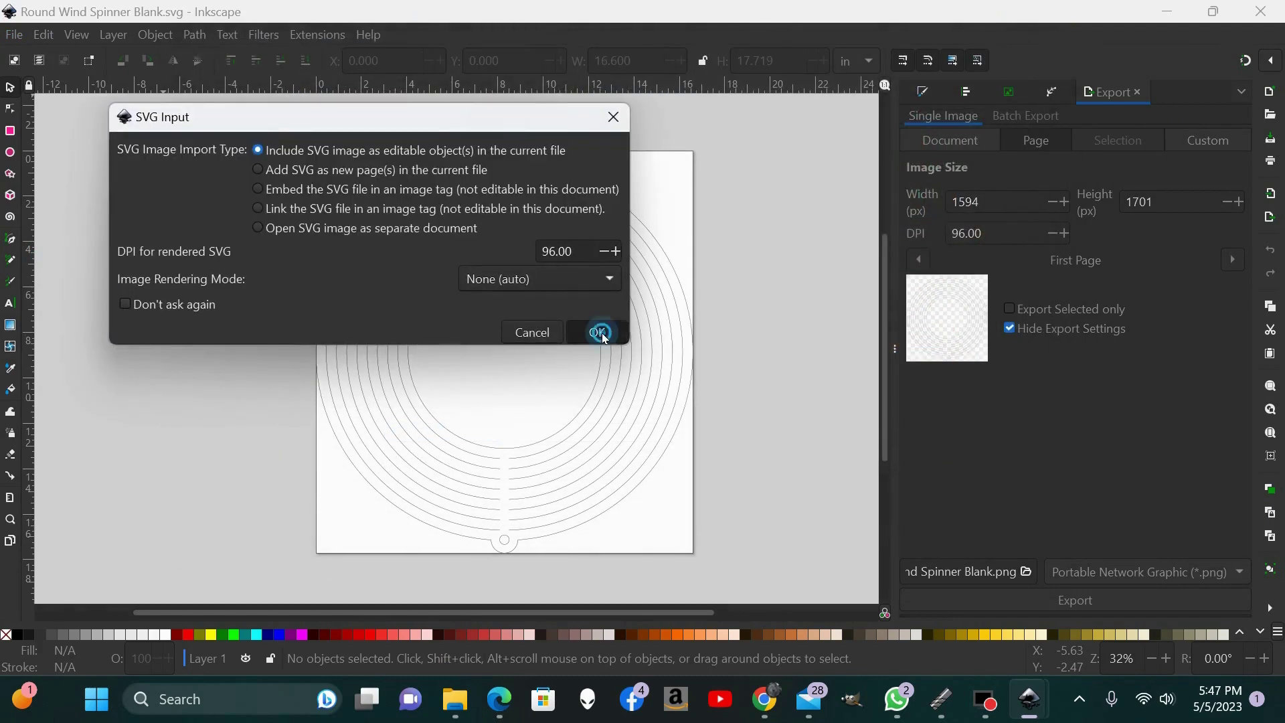
drag(860, 455, 497, 367)
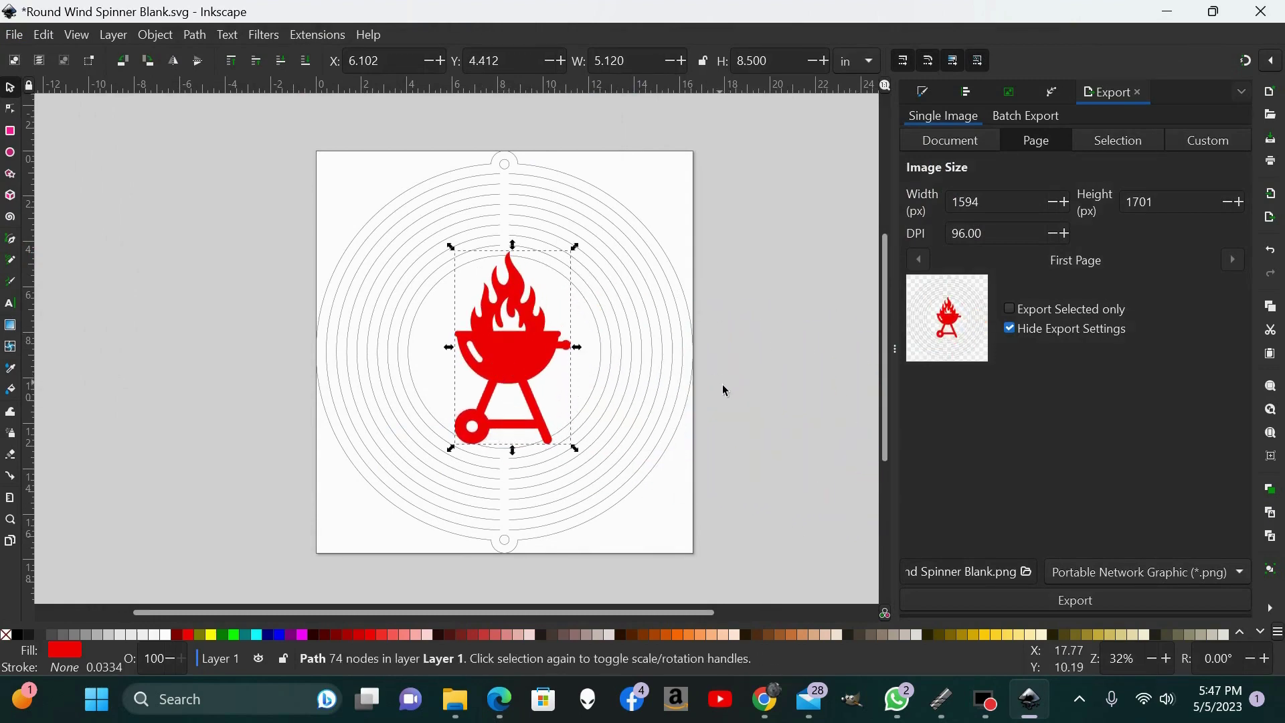
Zoom in and give the grill no fill and a black outline
key(plus)
key(plus)
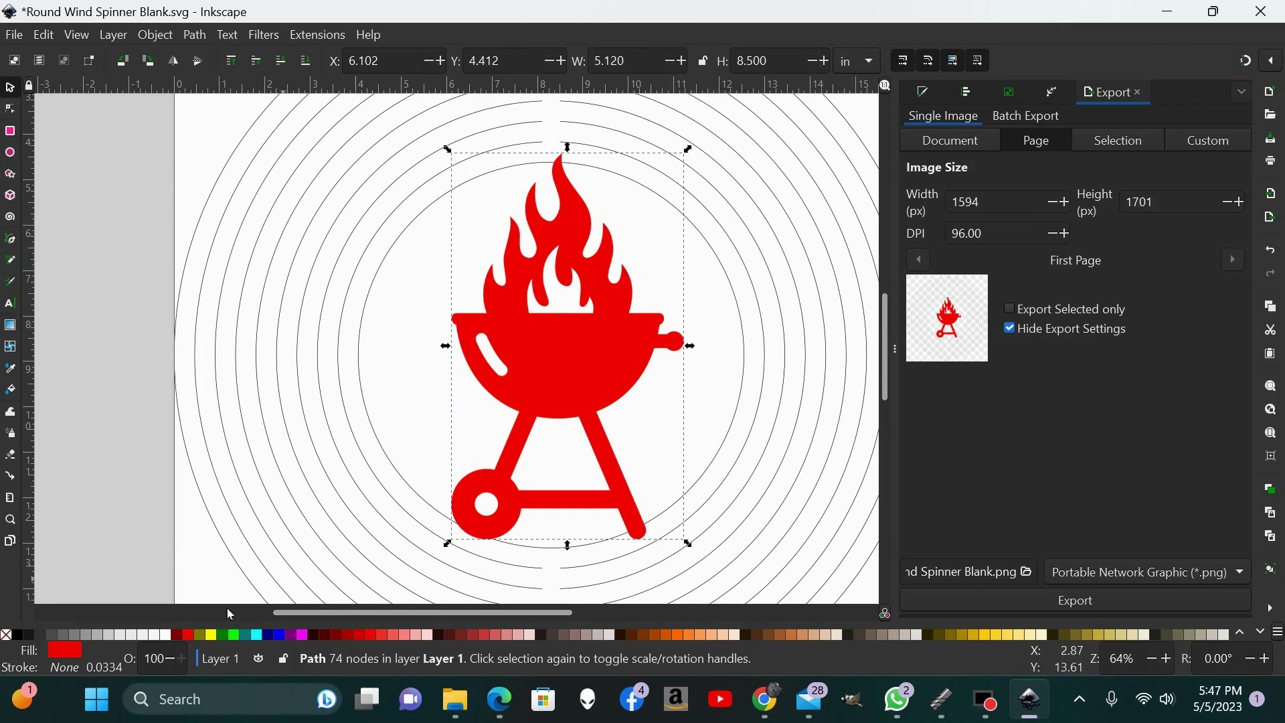
click(6, 635)
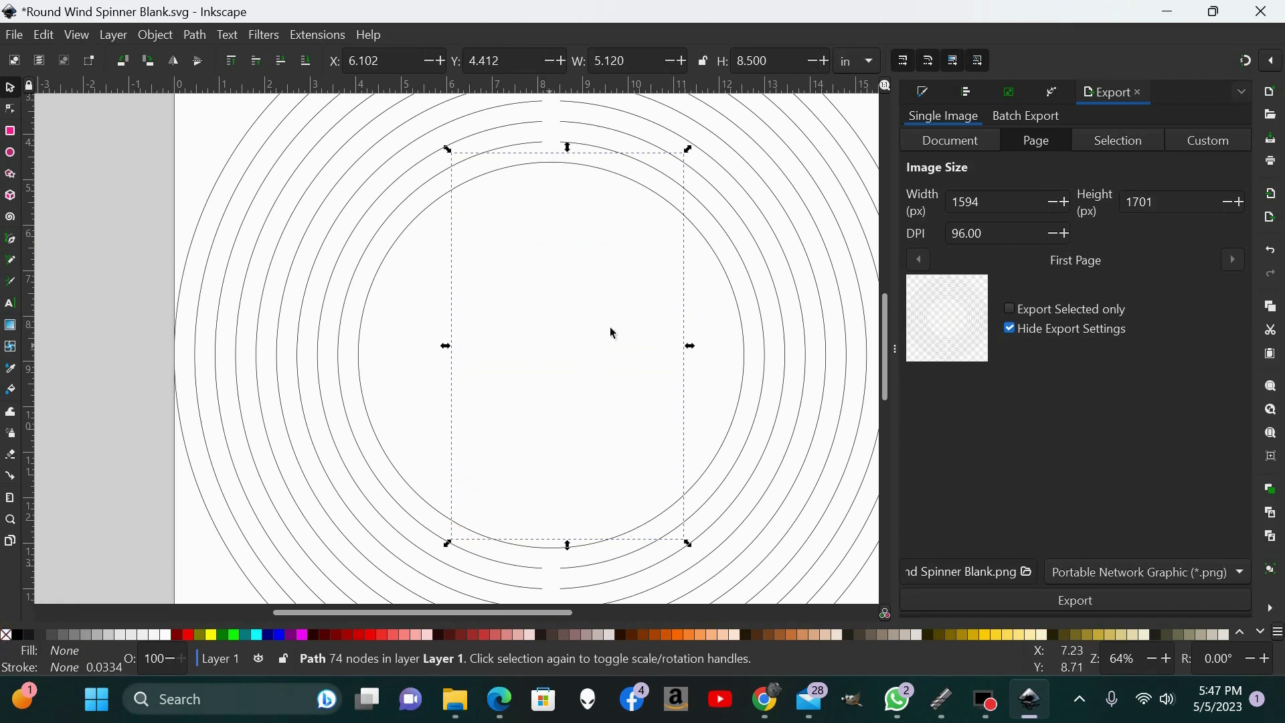
shift+click(16, 636)
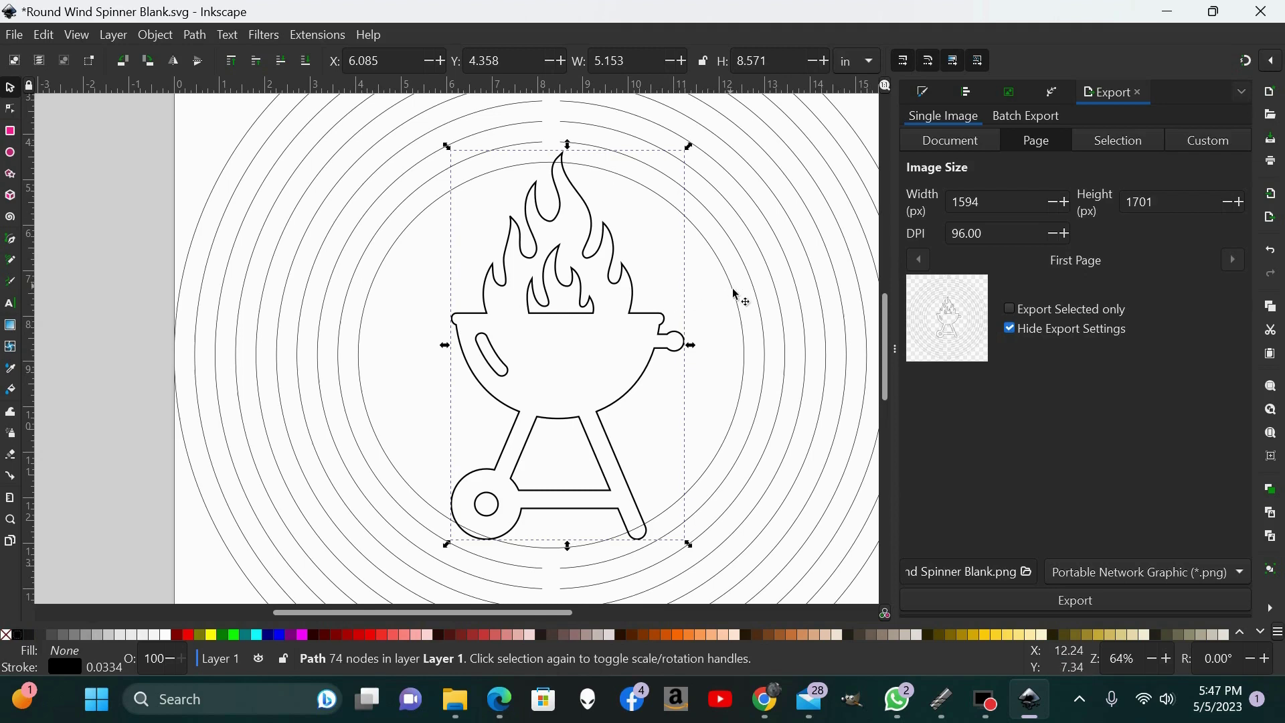
Set the grill's stroke width to 0.01 in and nudge the grill slightly left
click(923, 92)
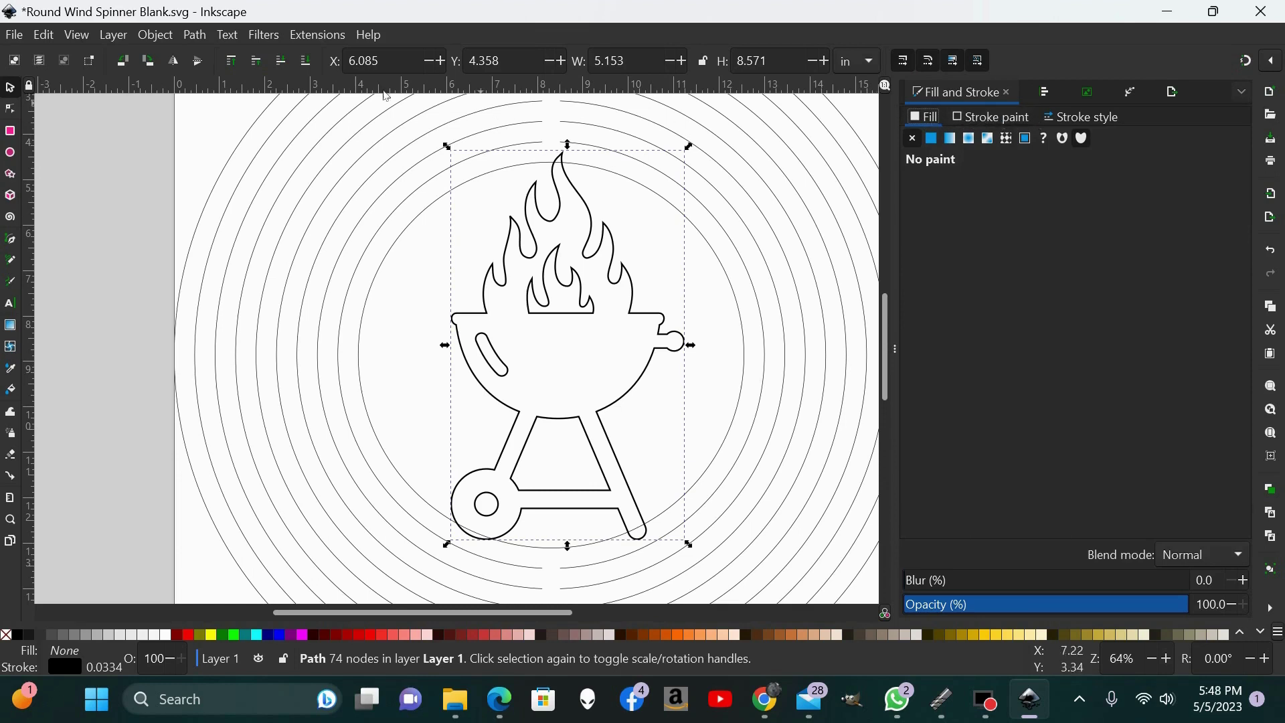
click(153, 35)
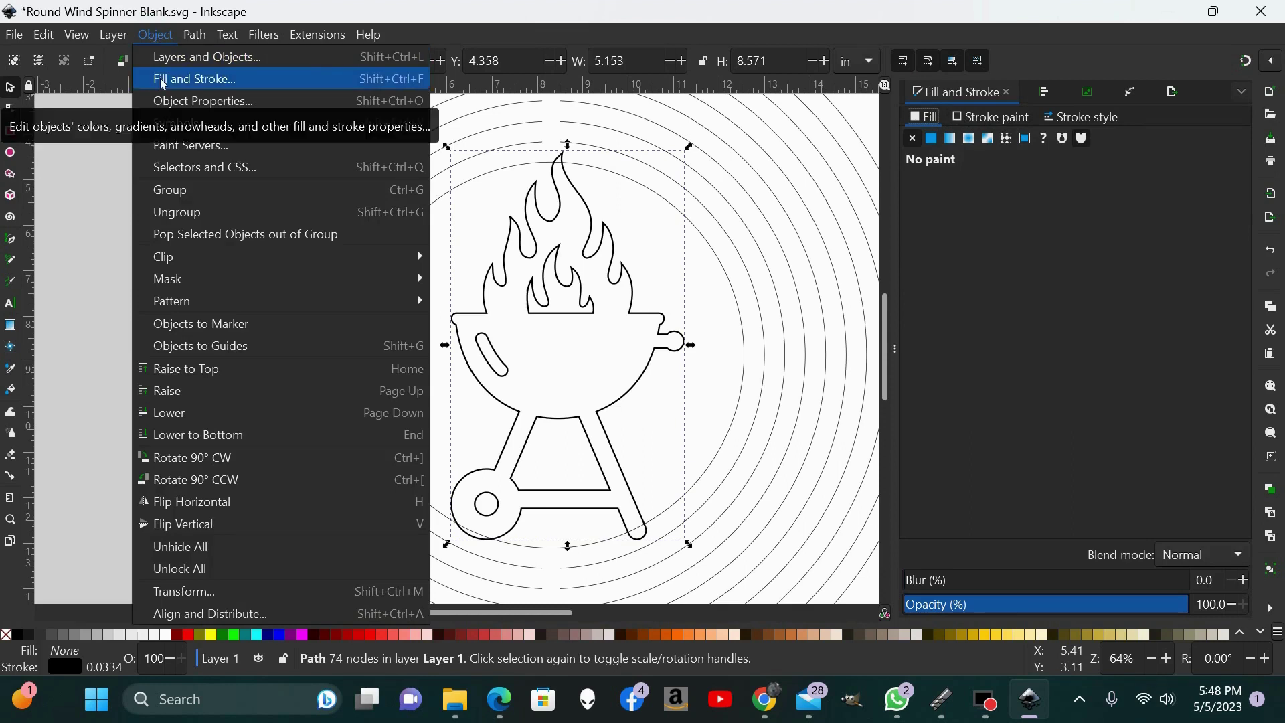
click(212, 80)
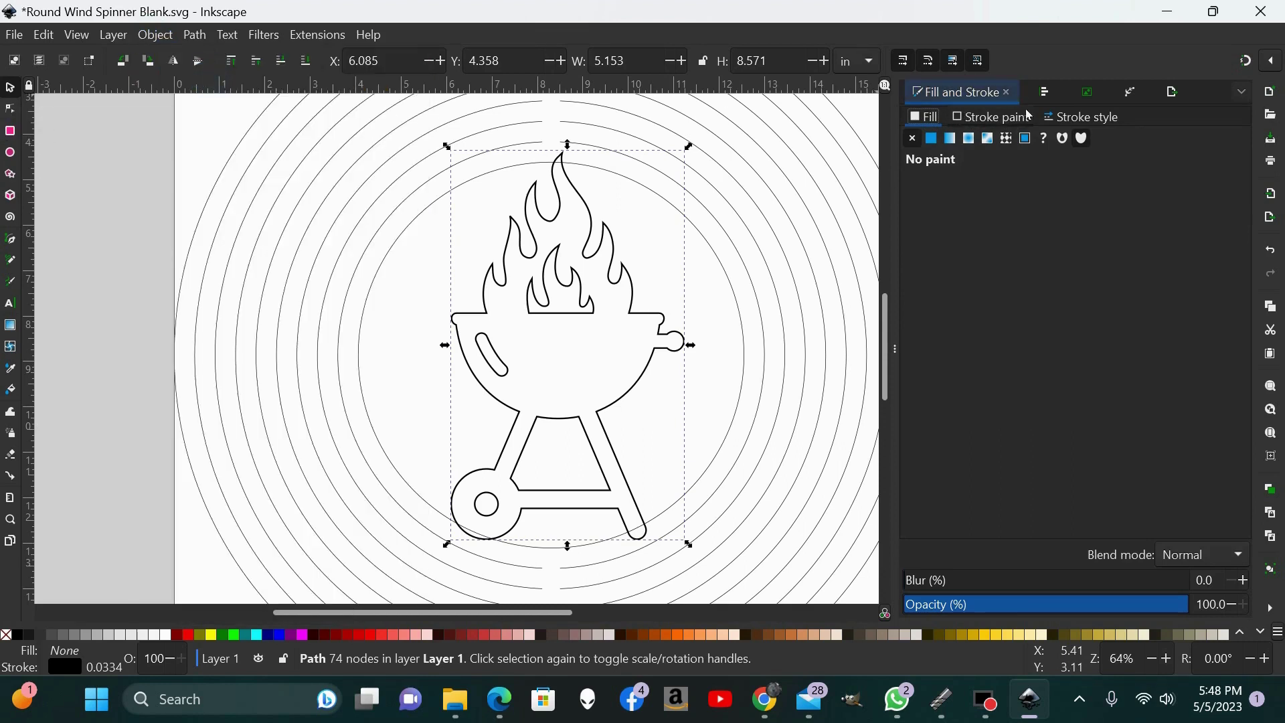
click(1080, 118)
click(1007, 151)
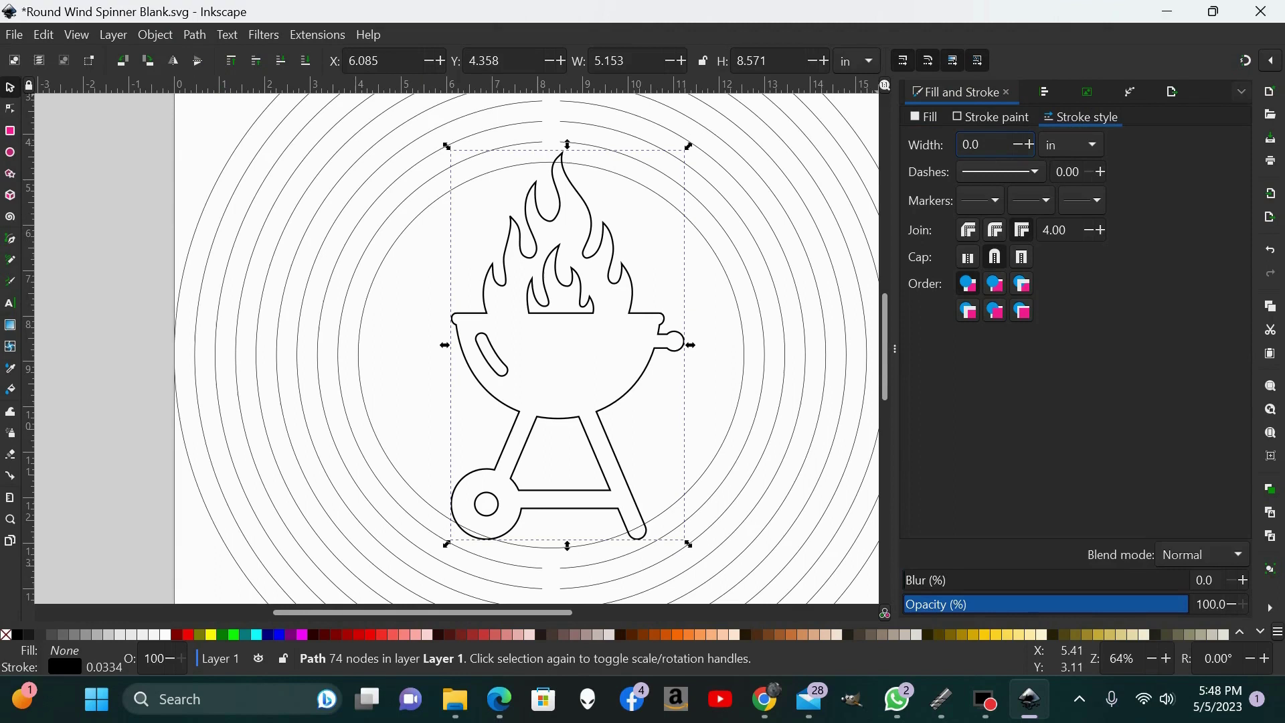
text(0.01)
key(Return)
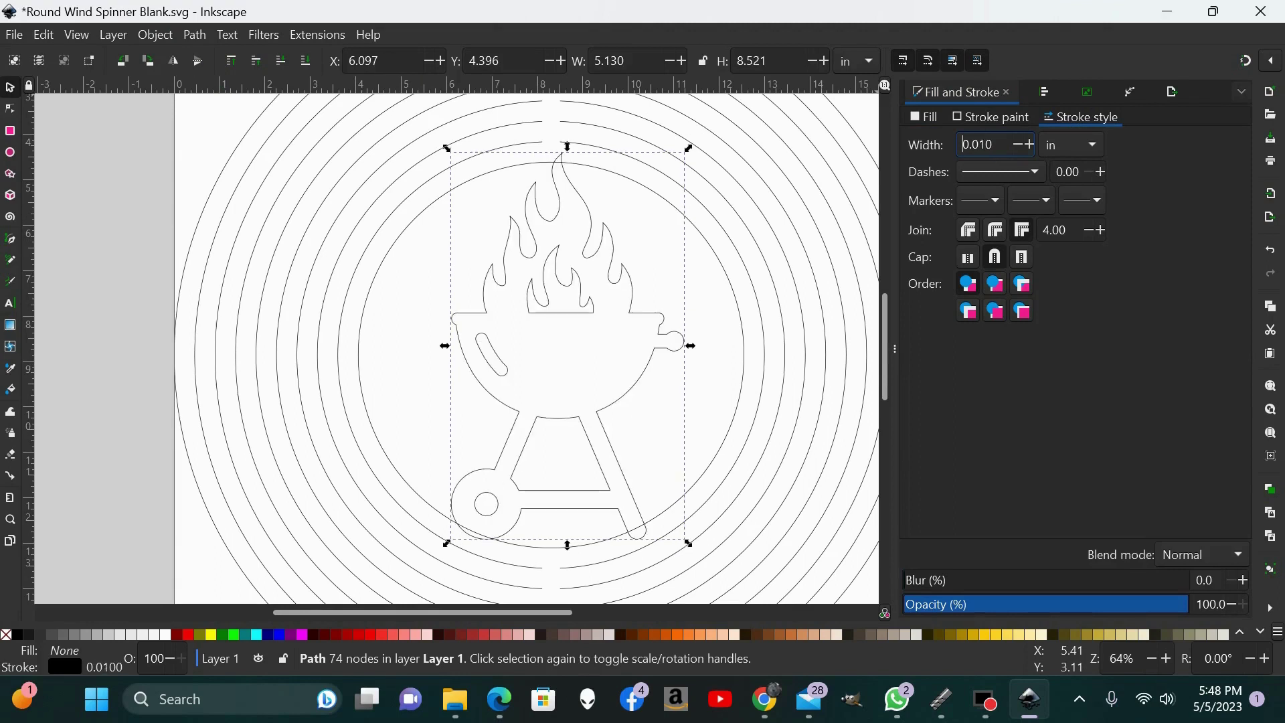
click(711, 293)
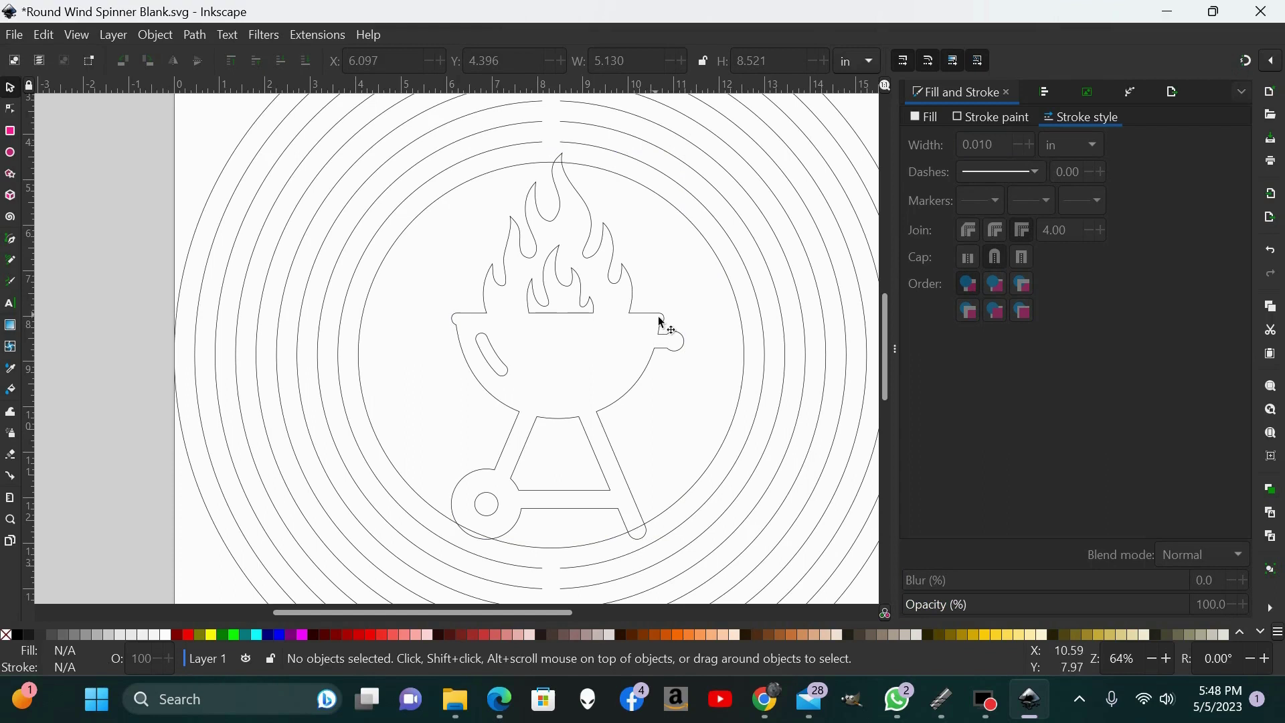
drag(662, 324, 653, 323)
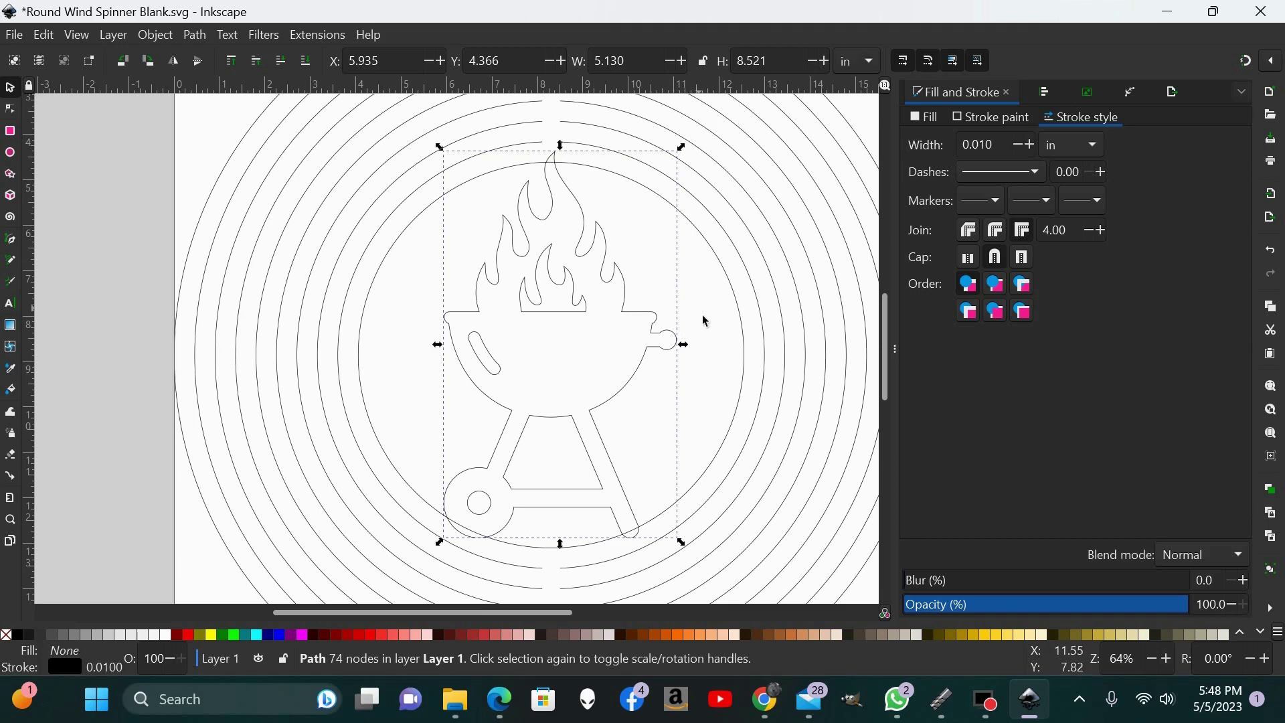
Raise the grill to top and subtract it from the centre circle with Path > Difference
click(693, 289)
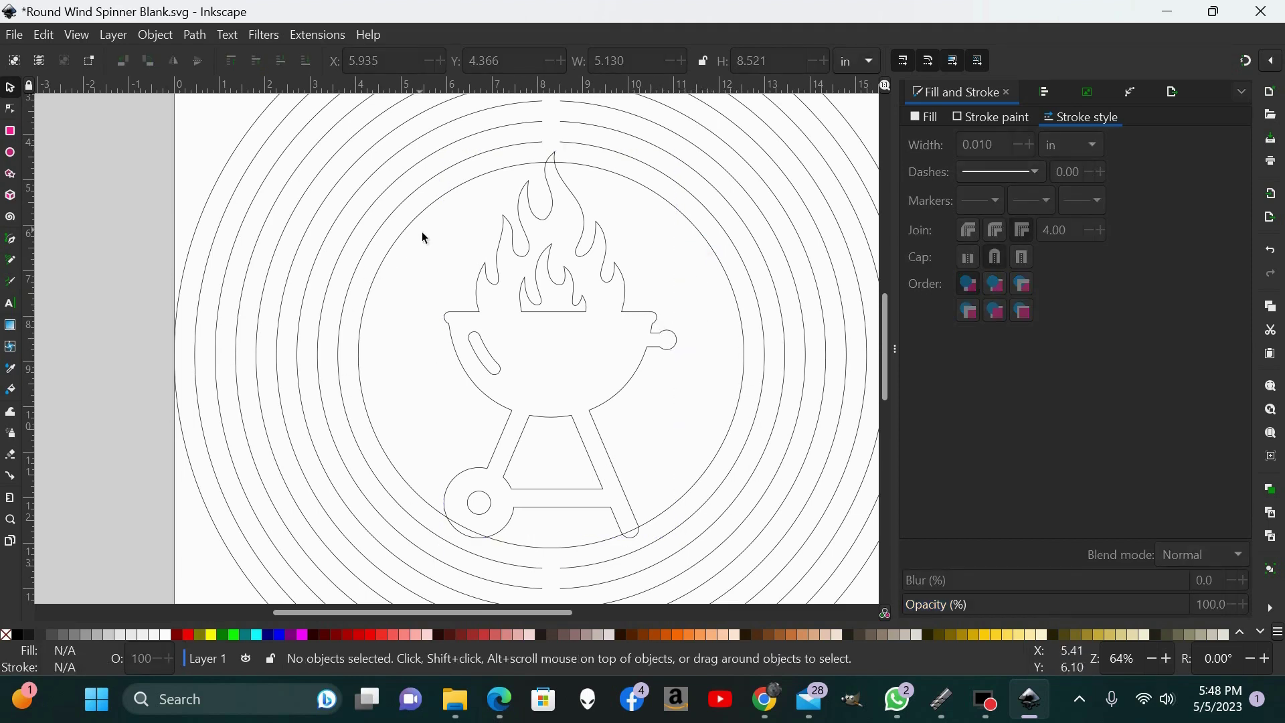
click(625, 275)
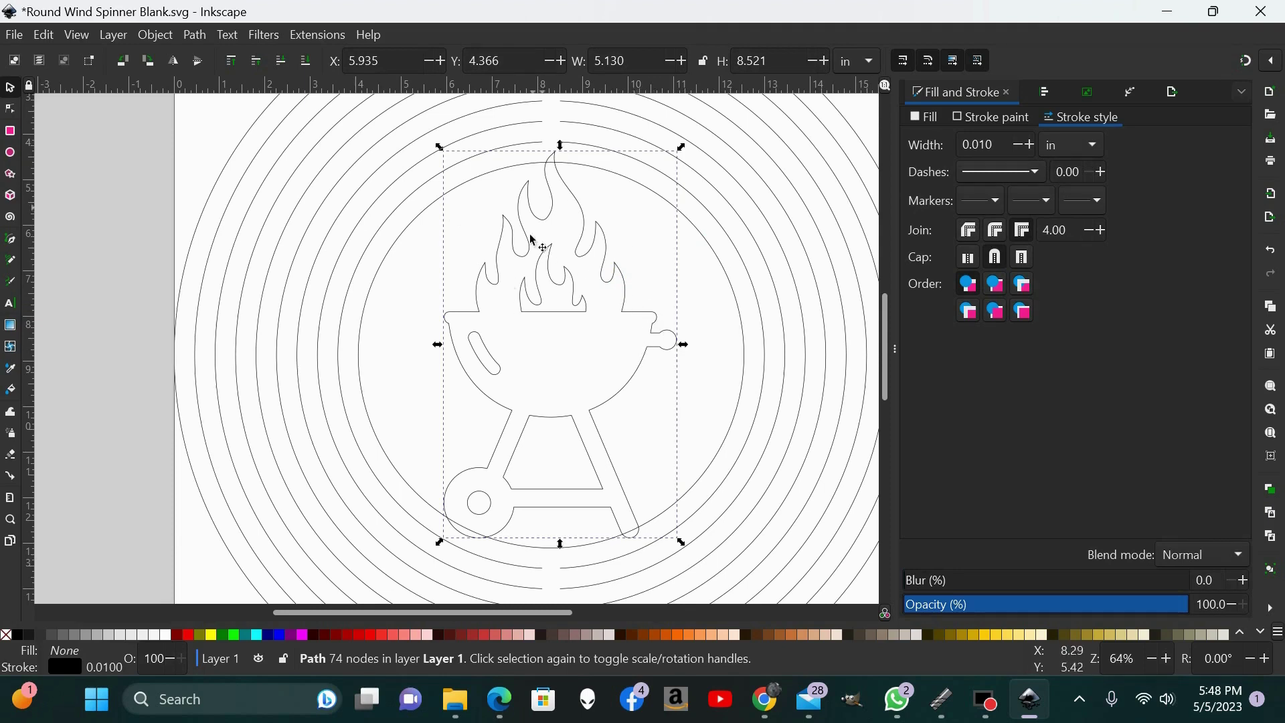
click(233, 62)
shift+click(664, 201)
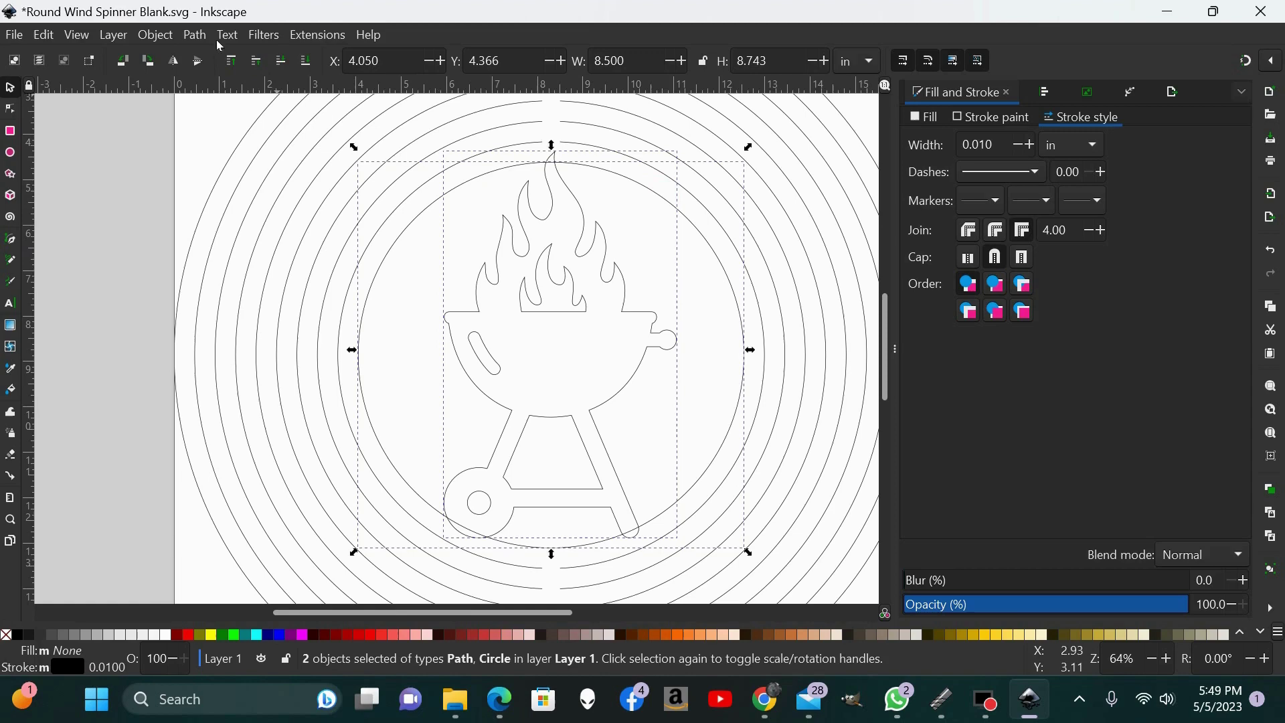
click(195, 35)
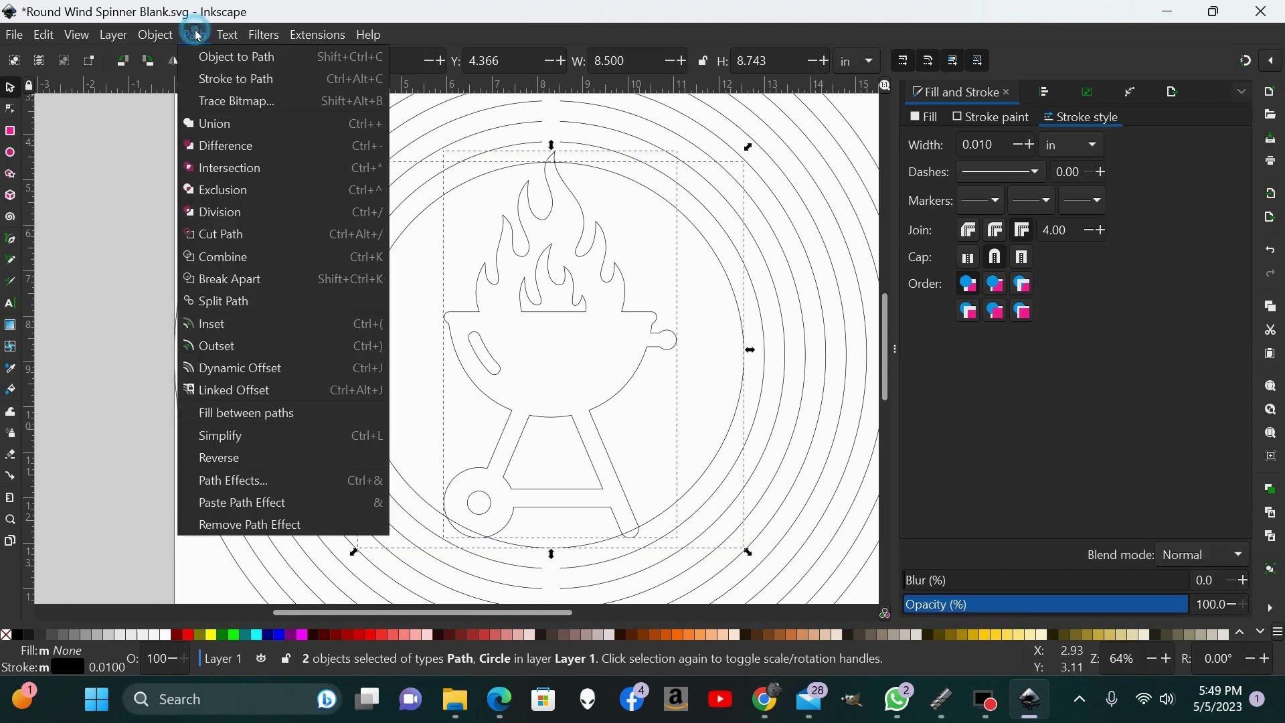
click(218, 145)
key(Escape)
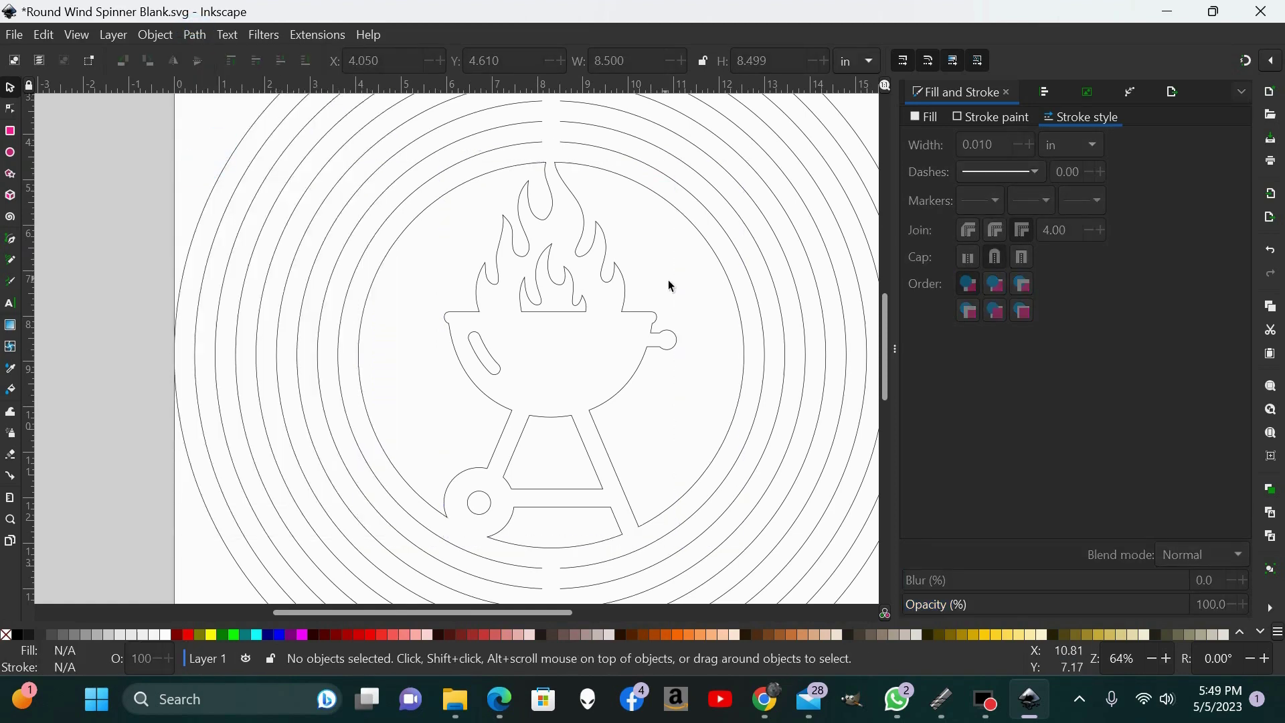
key(minus)
key(minus)
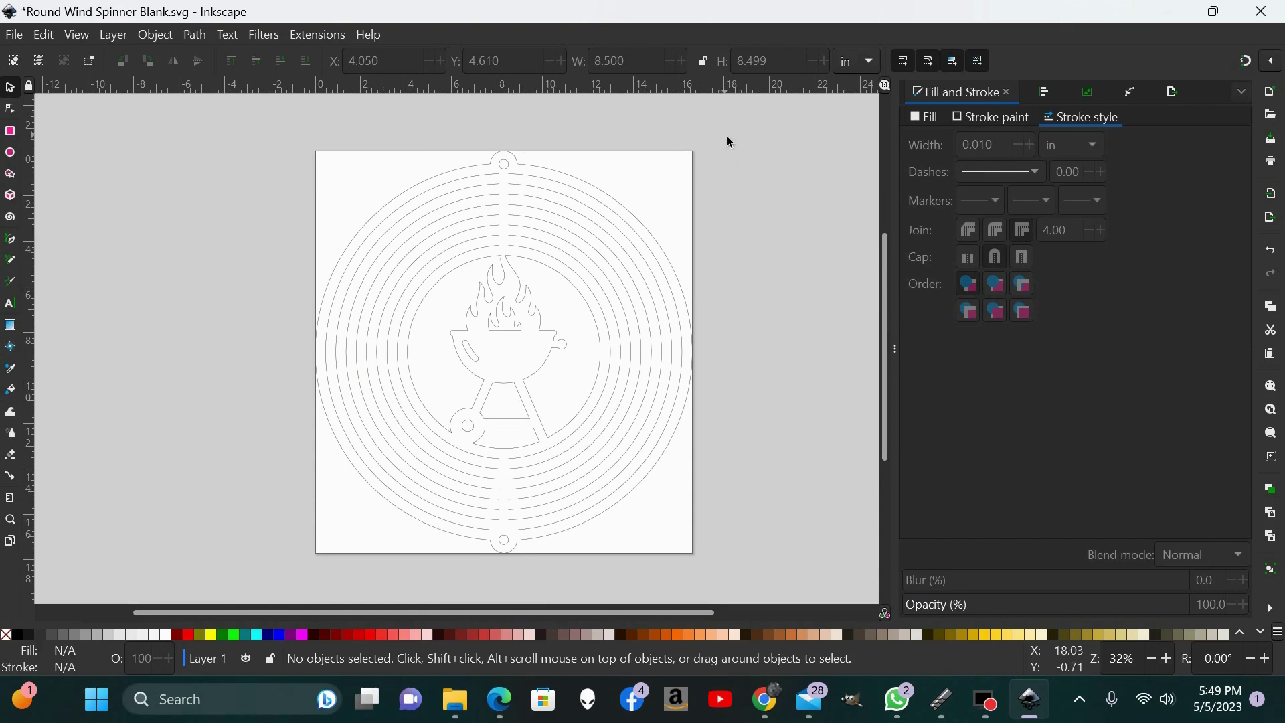
Rubber-band select all 18 spinner pieces and apply Path > Combine
drag(716, 126, 286, 573)
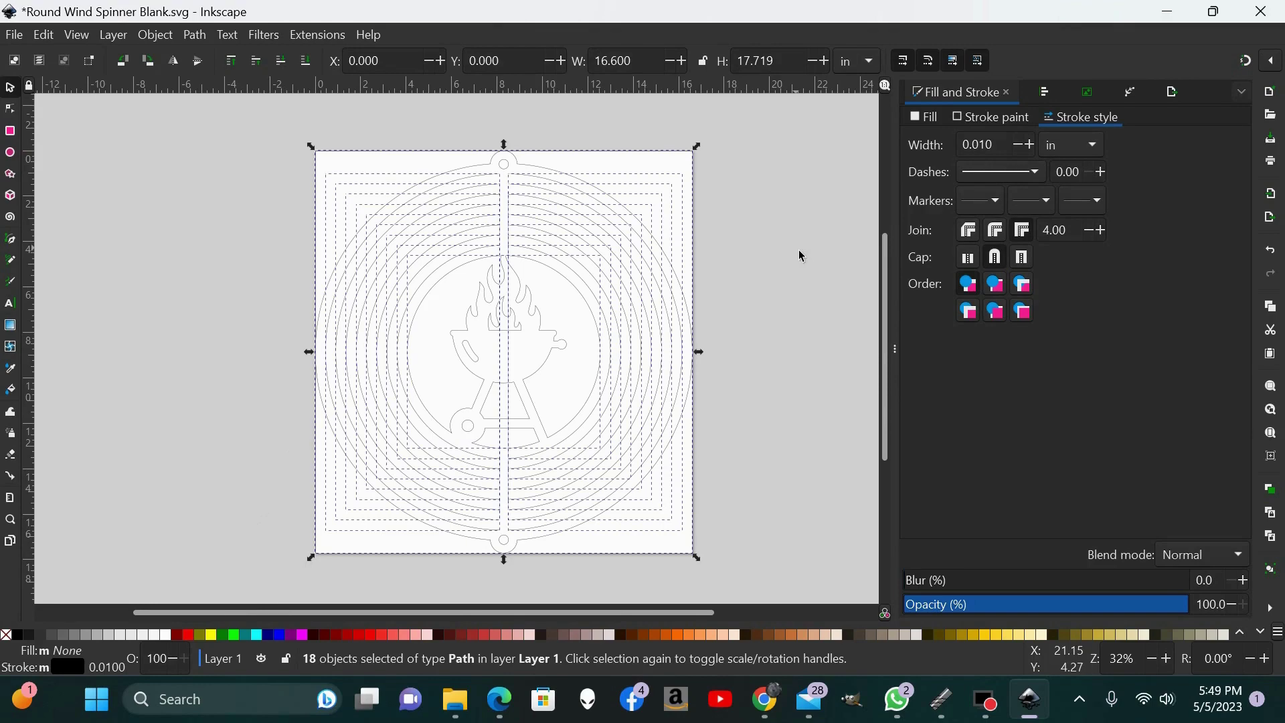
click(194, 35)
click(218, 267)
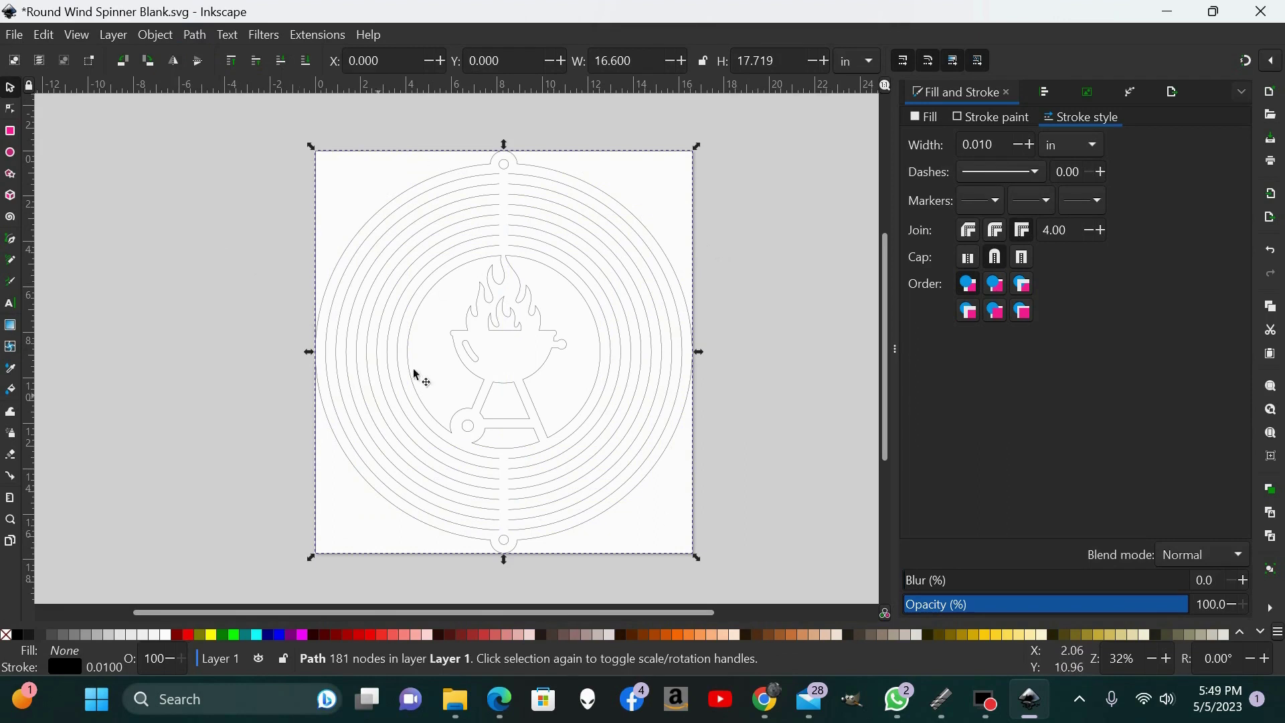
click(9, 110)
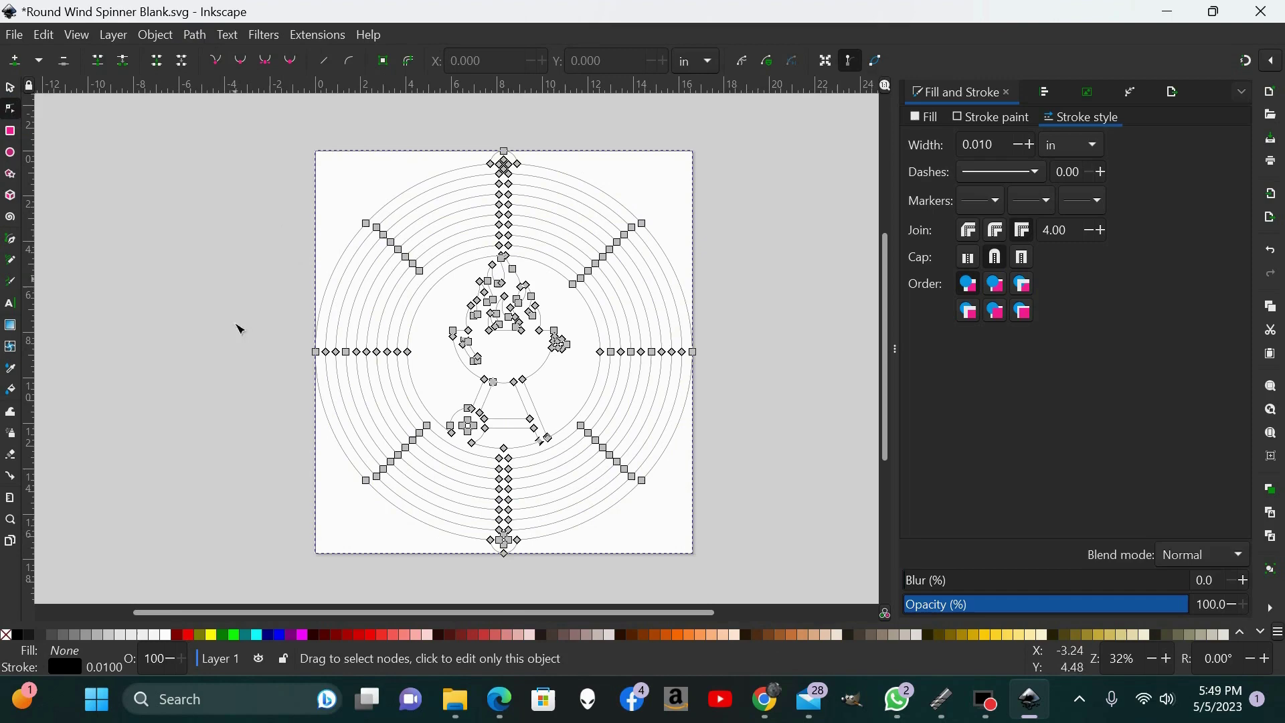
click(10, 88)
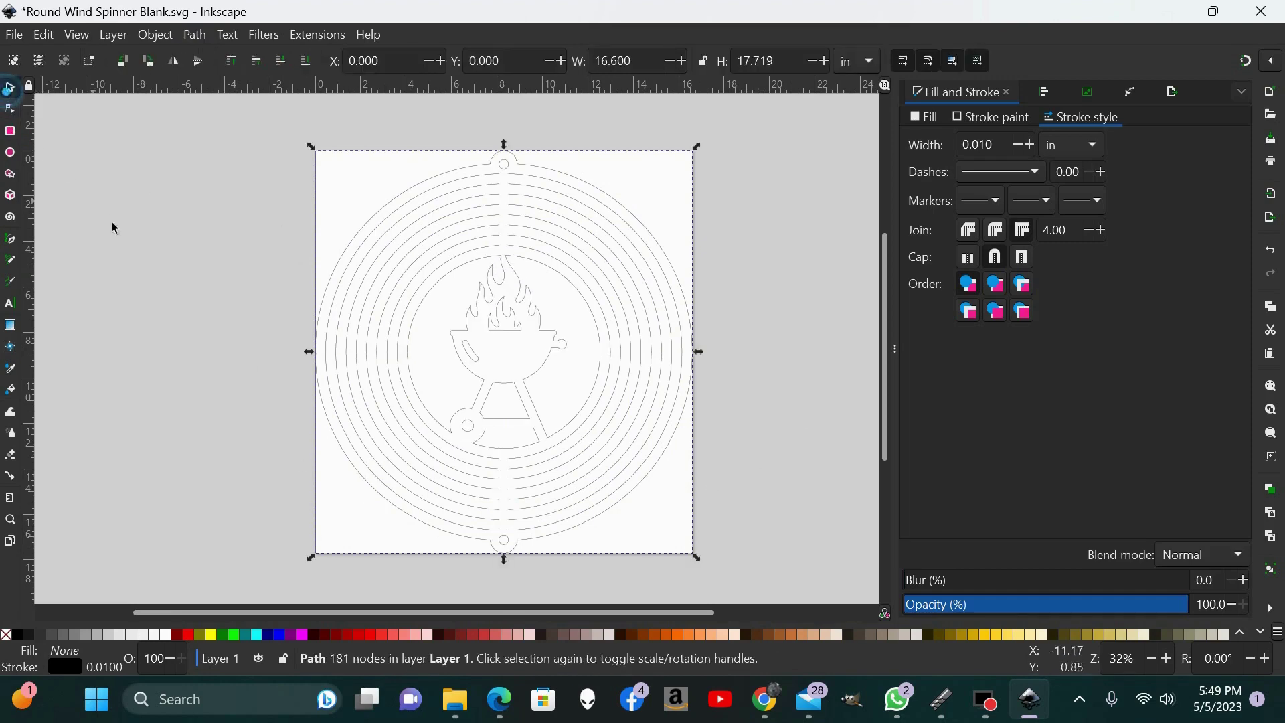
key(plus)
key(plus)
key(plus)
key(plus)
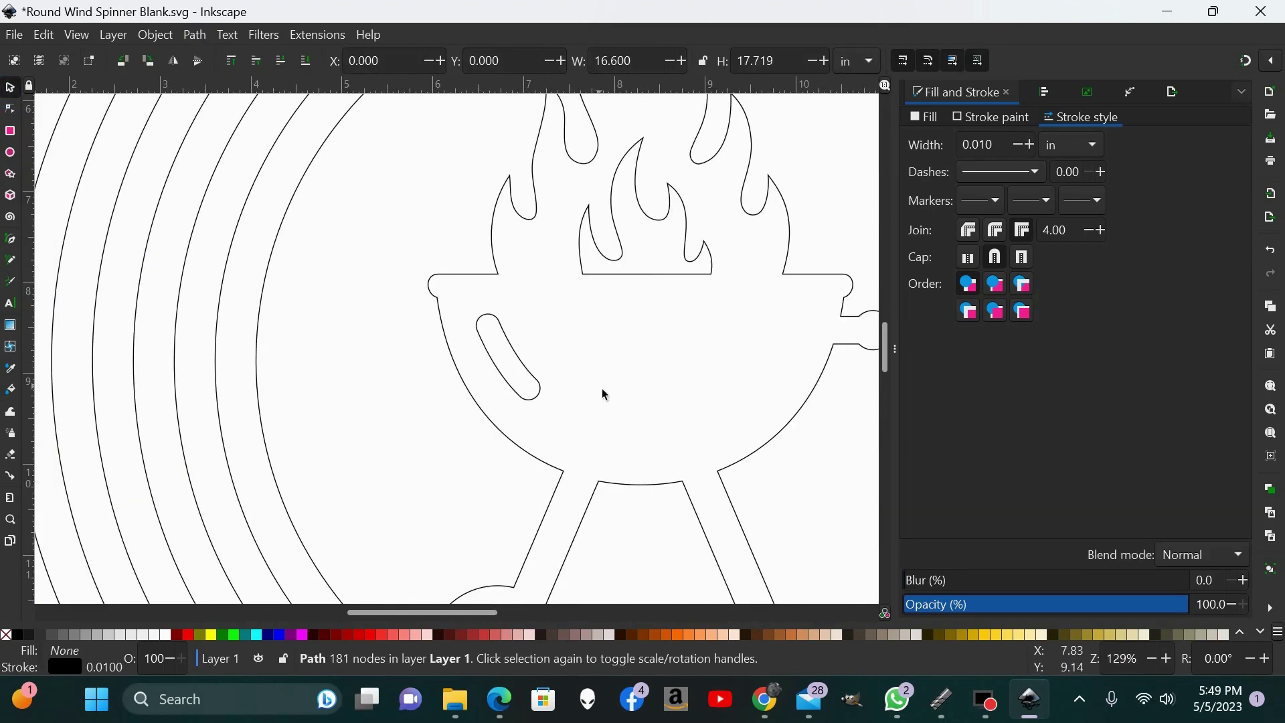
click(9, 108)
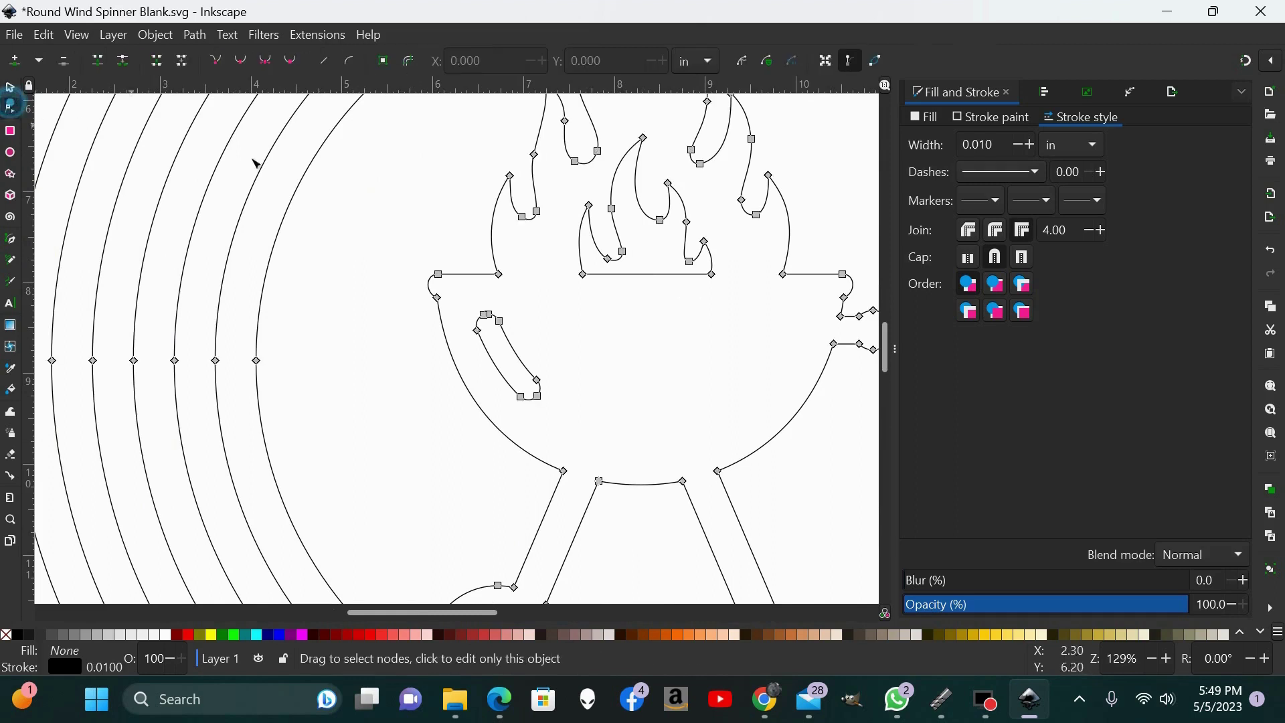
scroll(634, 420, down, 4)
drag(629, 345, 577, 396)
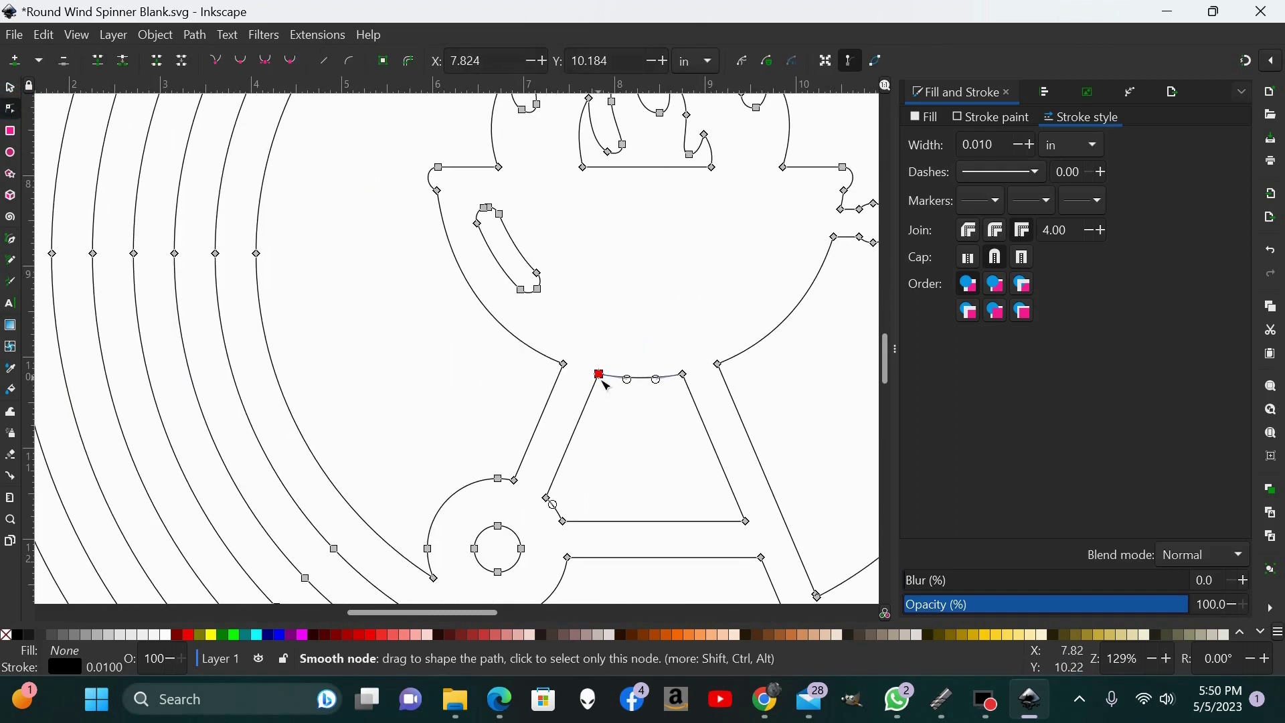
click(602, 382)
key(Escape)
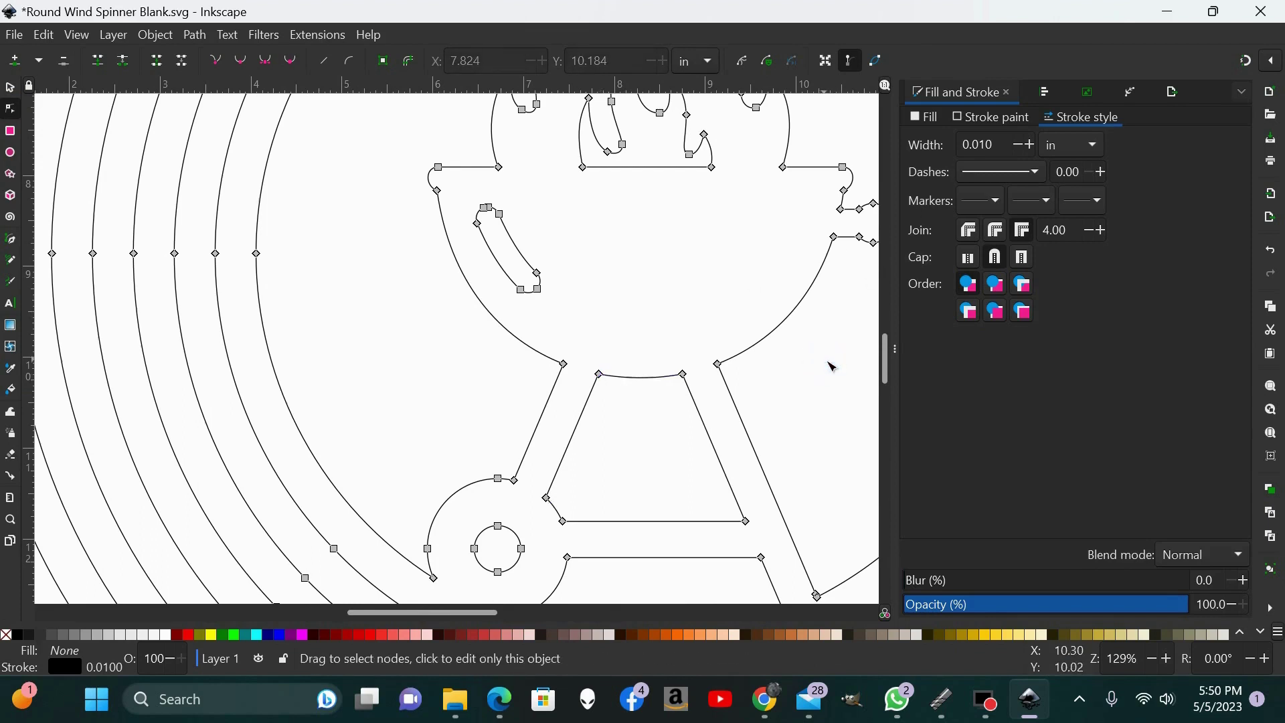
scroll(832, 367, down, 4)
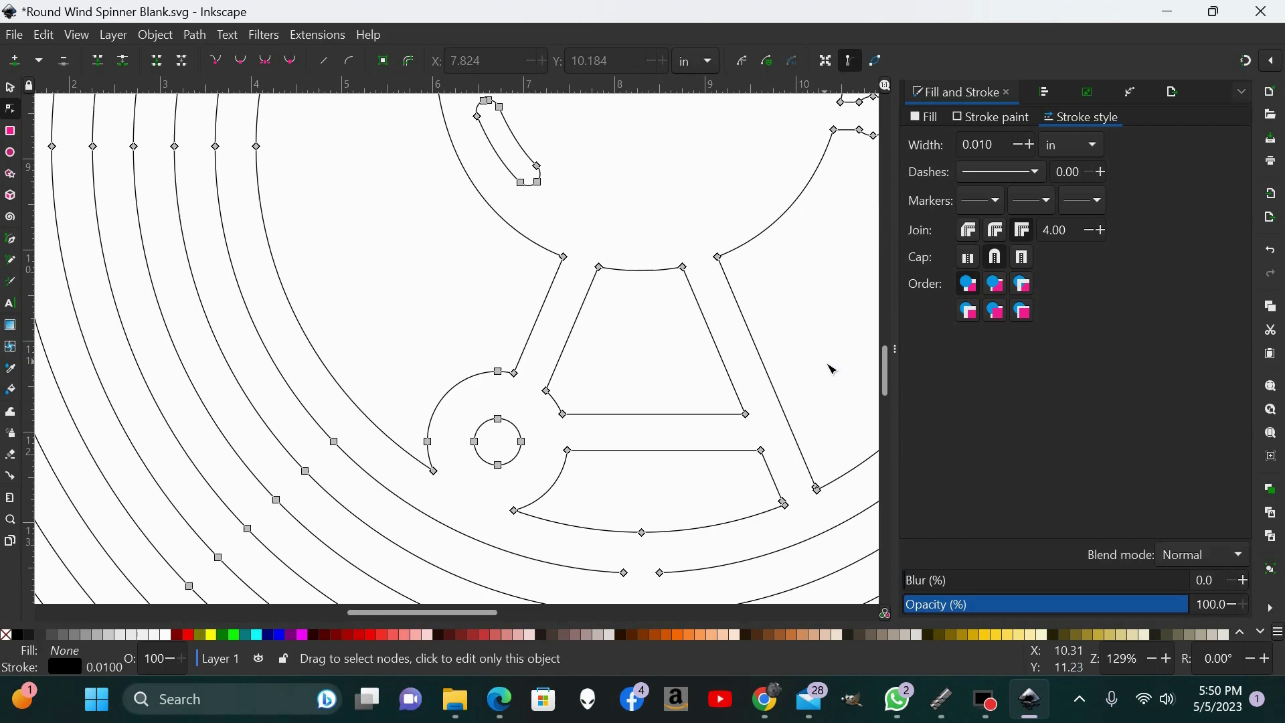
scroll(830, 367, up, 20)
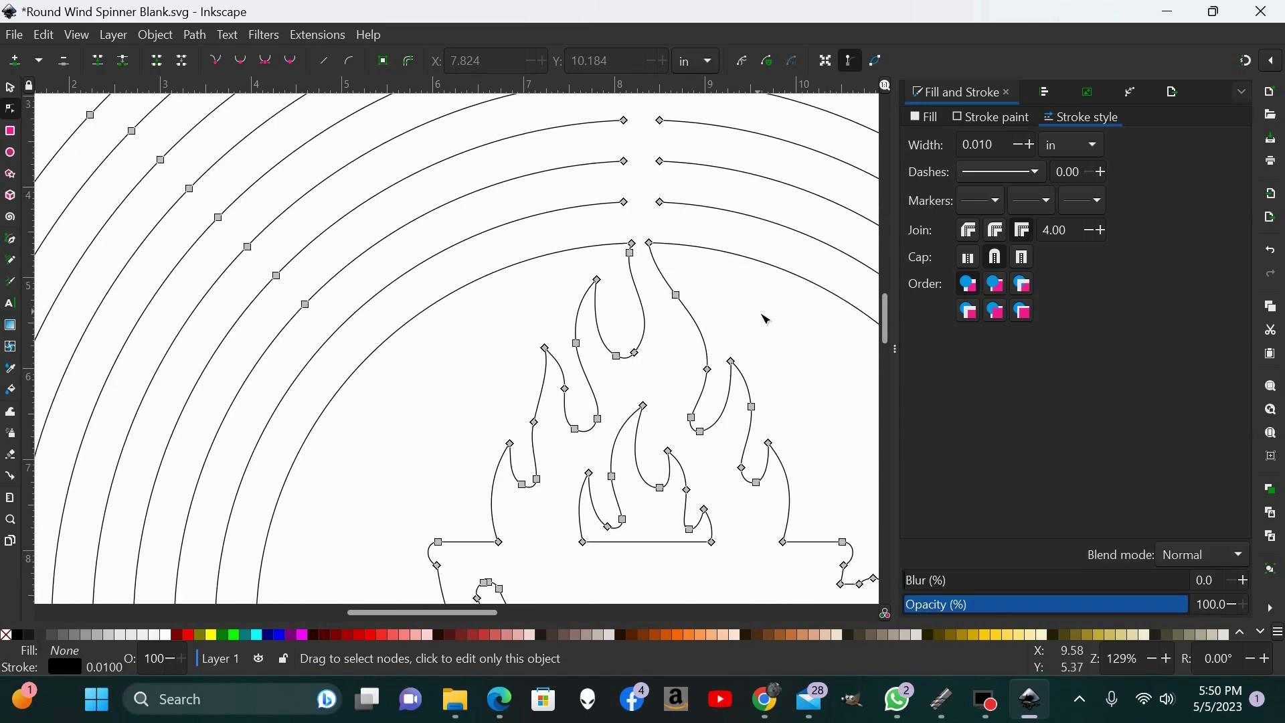
click(9, 89)
scroll(367, 189, down, 4)
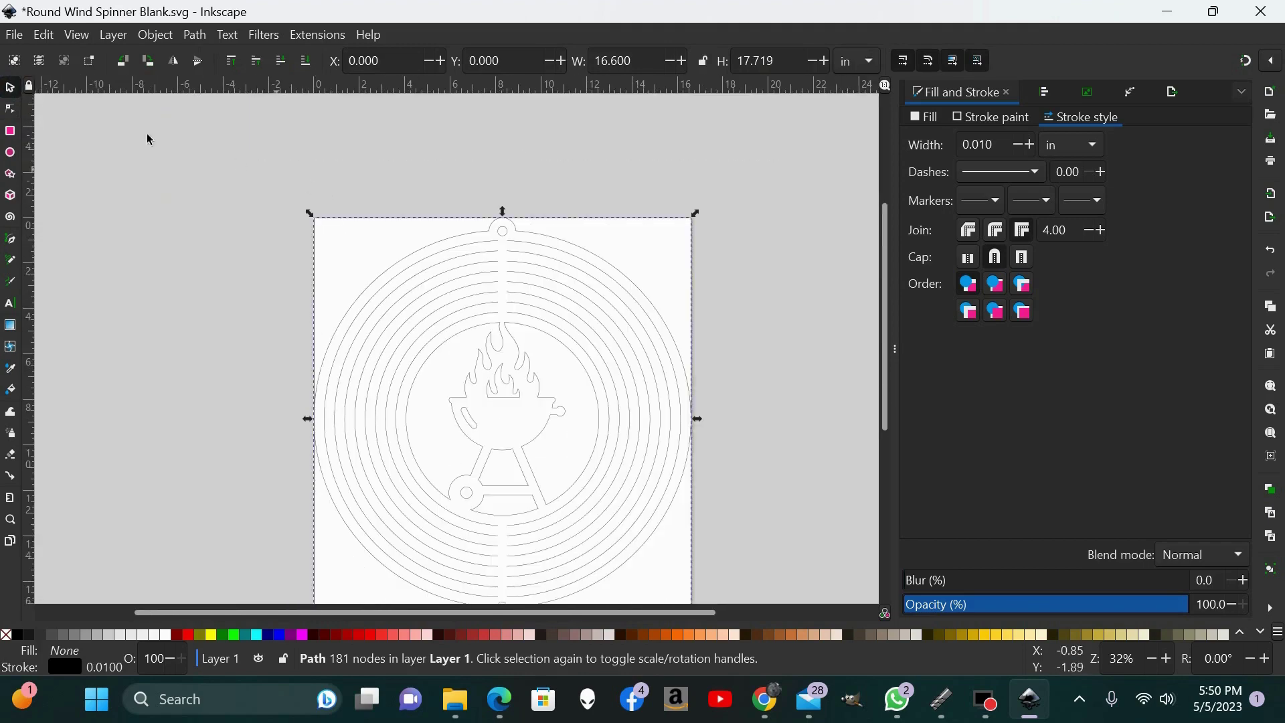
Open the File menu, dismiss it without choosing anything, and clear the selection
click(9, 36)
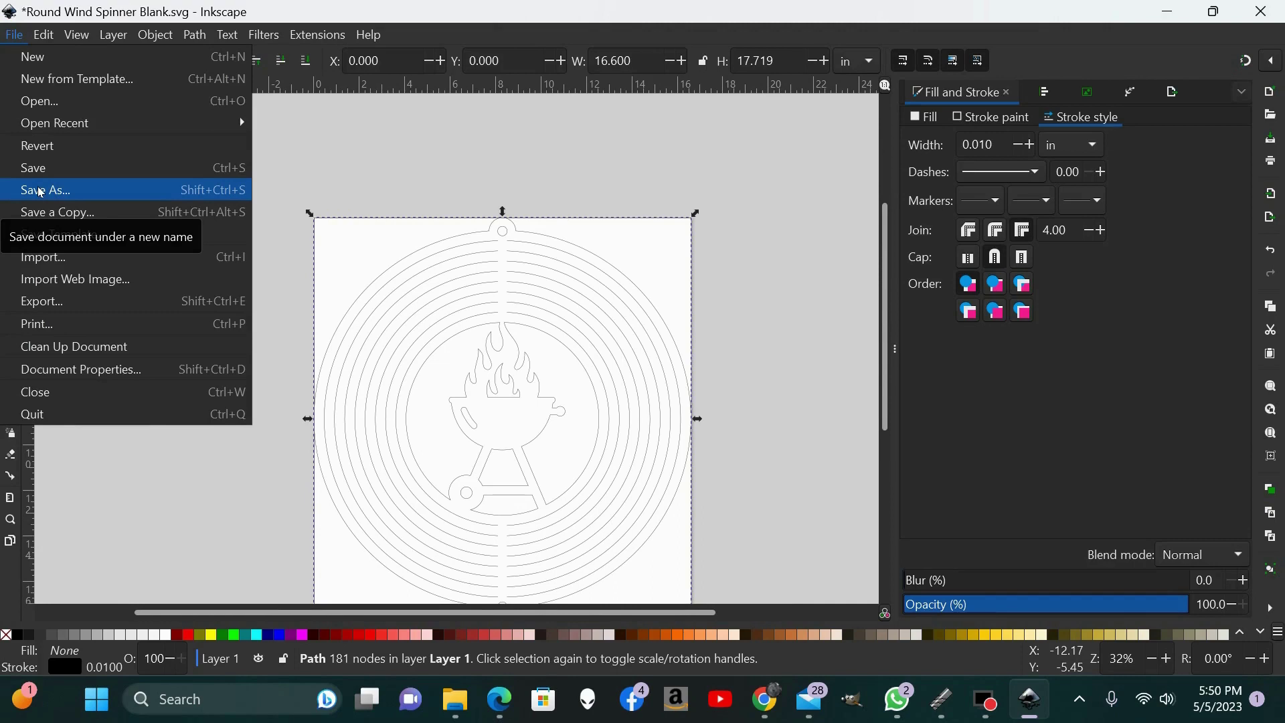
click(726, 185)
scroll(760, 267, down, 2)
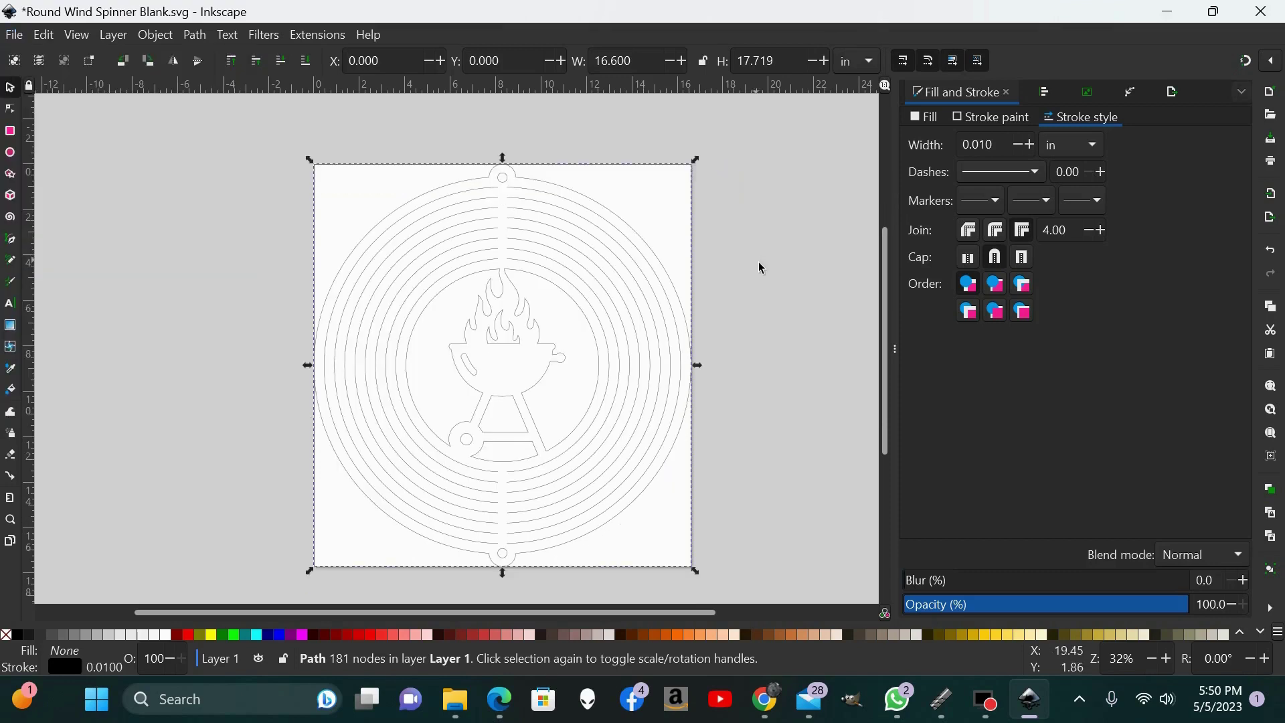
key(ctrl)
key(Escape)
Undo back past the grill, redo to restore the red grill, then delete it
key(ctrl+z)
key(ctrl+z)
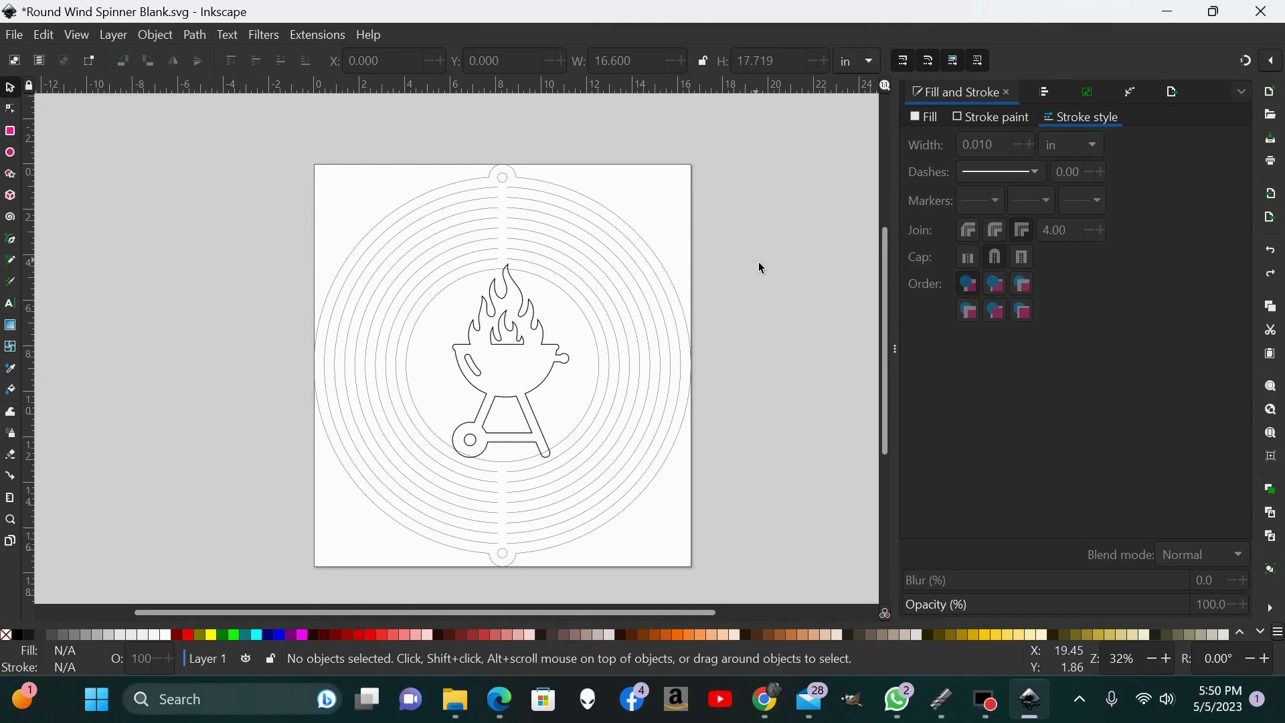
key(ctrl+z)
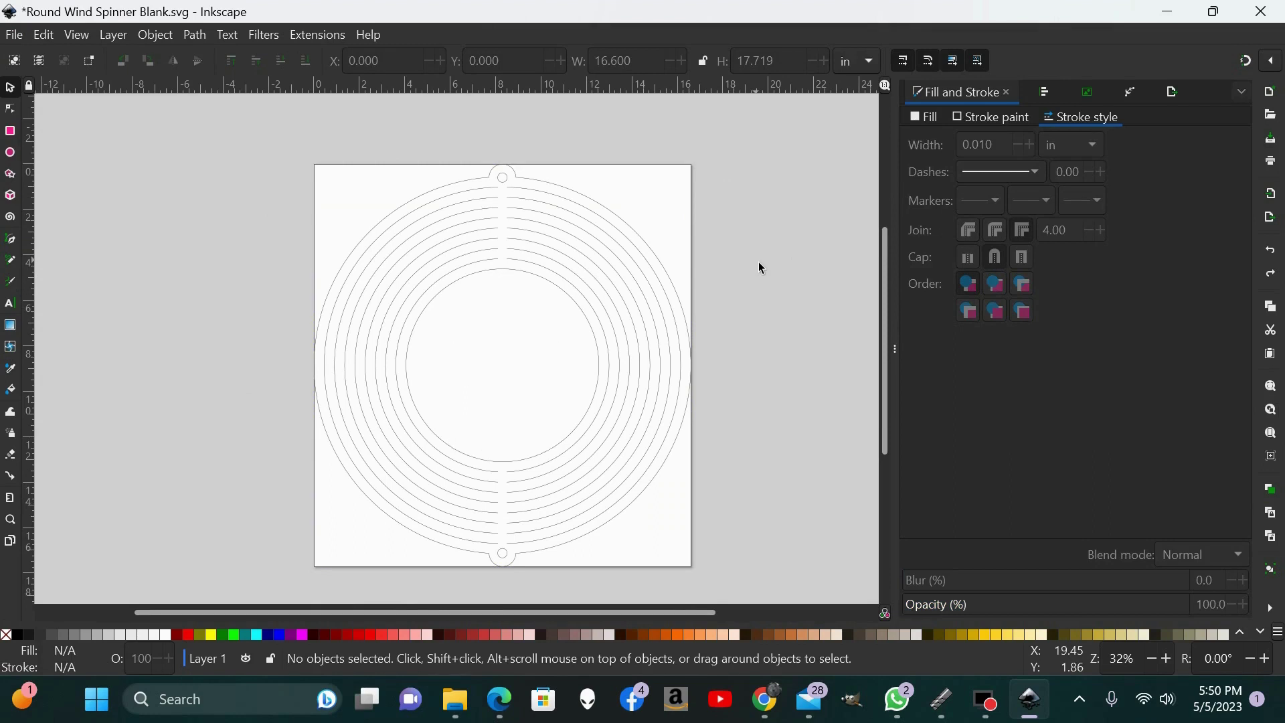
click(753, 258)
key(ctrl+shift+z)
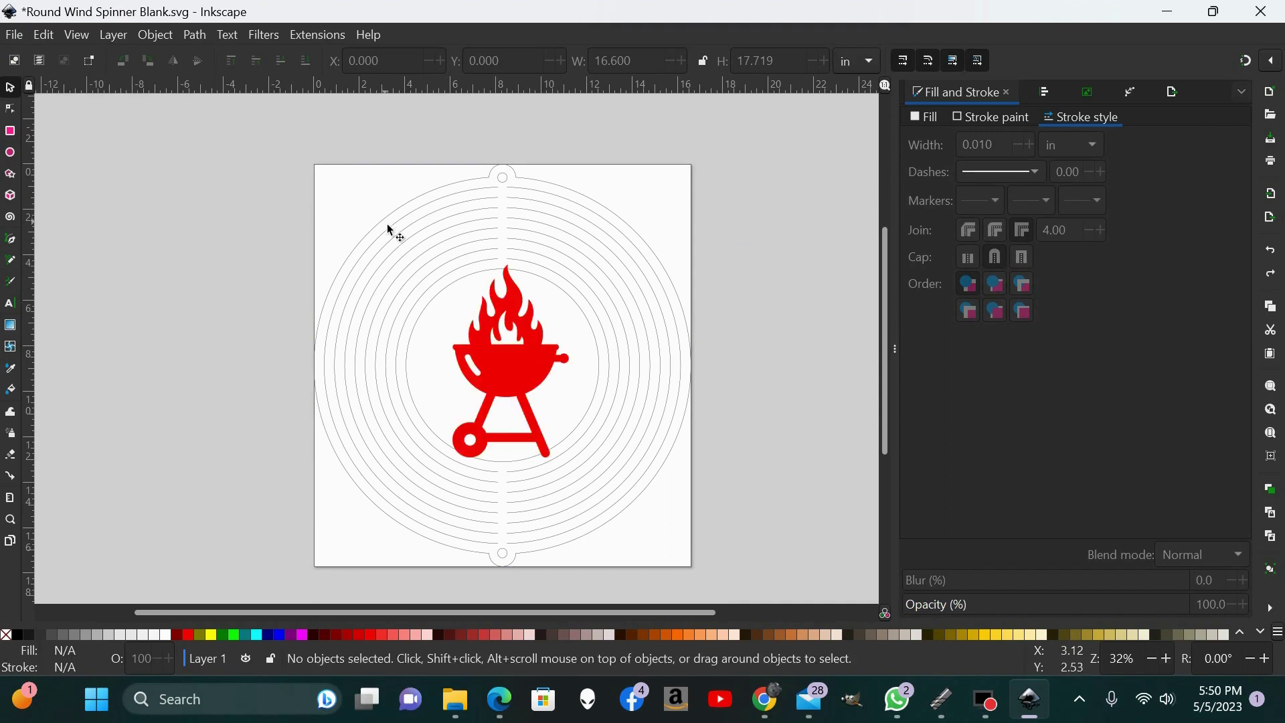
click(530, 375)
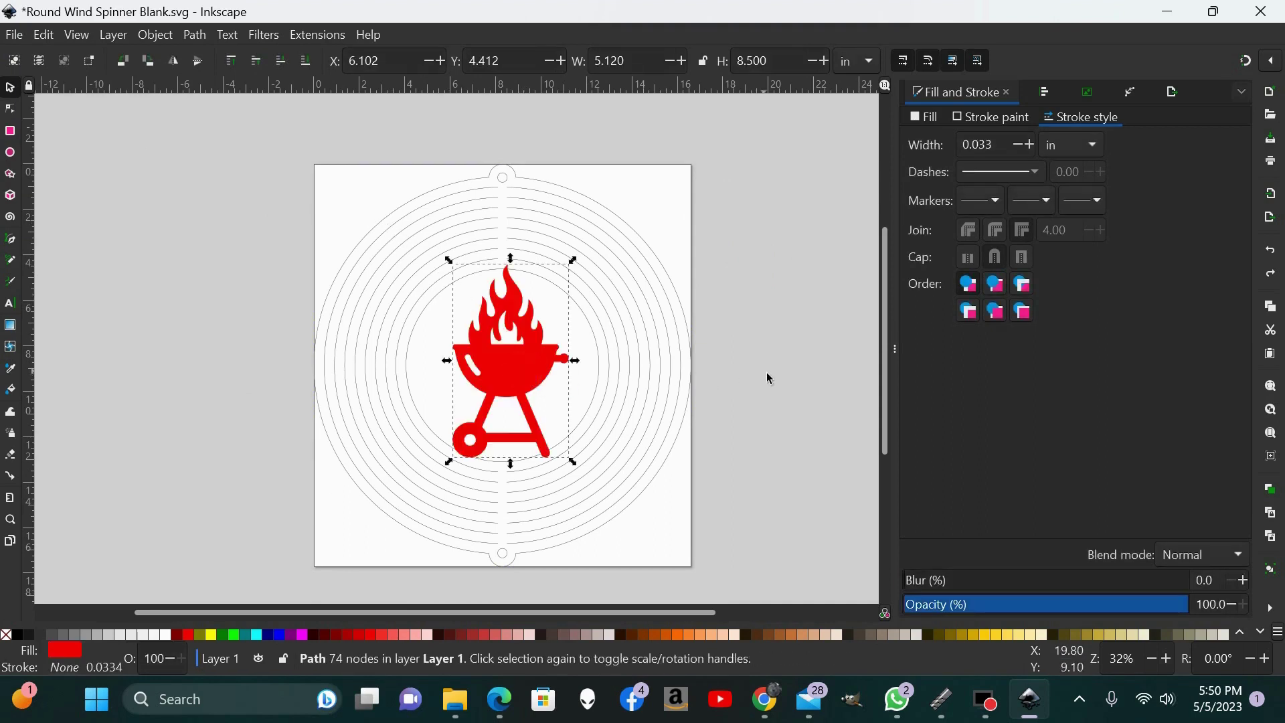
key(Delete)
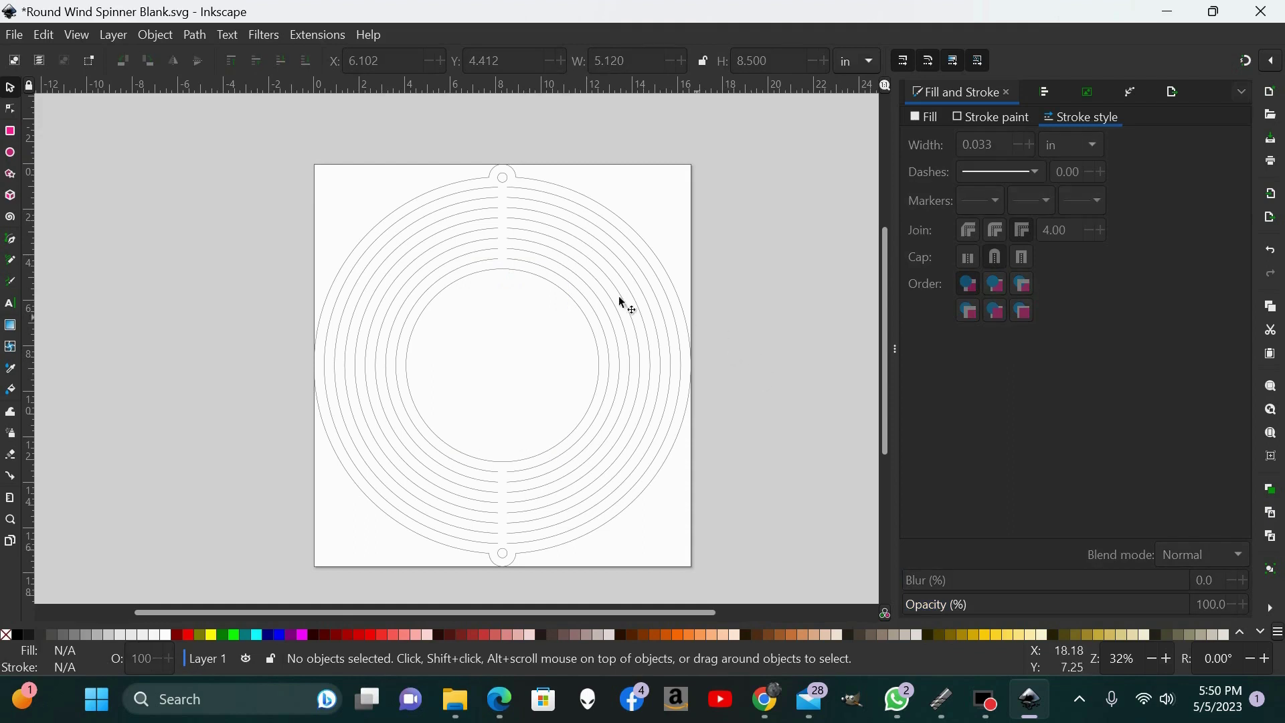
Import the Barbque Grill With Flame Negative file and move it onto the rings' centre
click(16, 38)
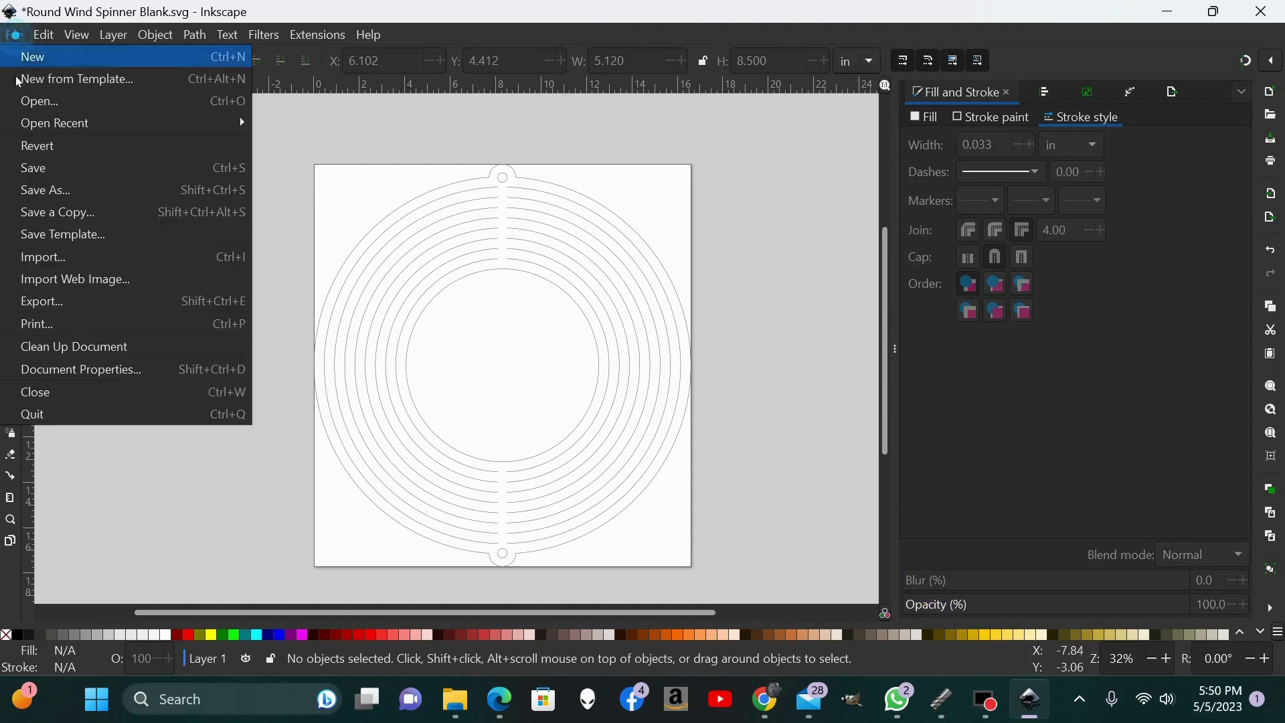
click(45, 262)
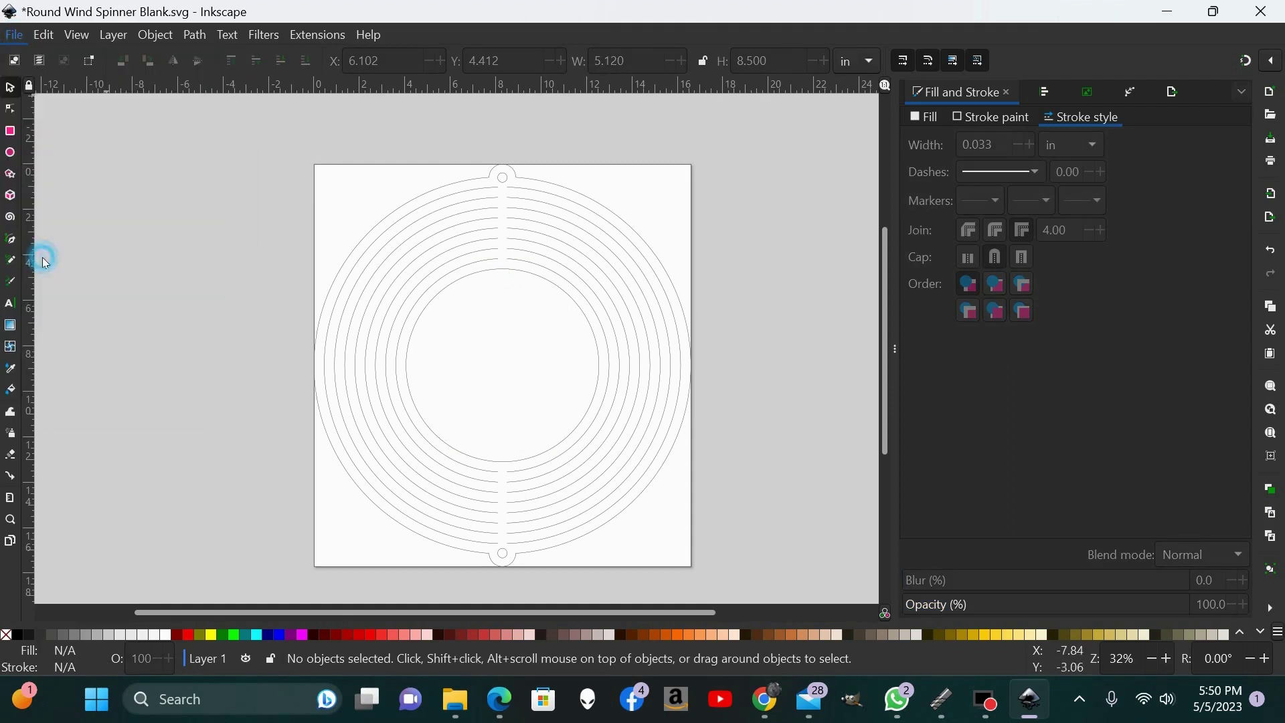
click(402, 133)
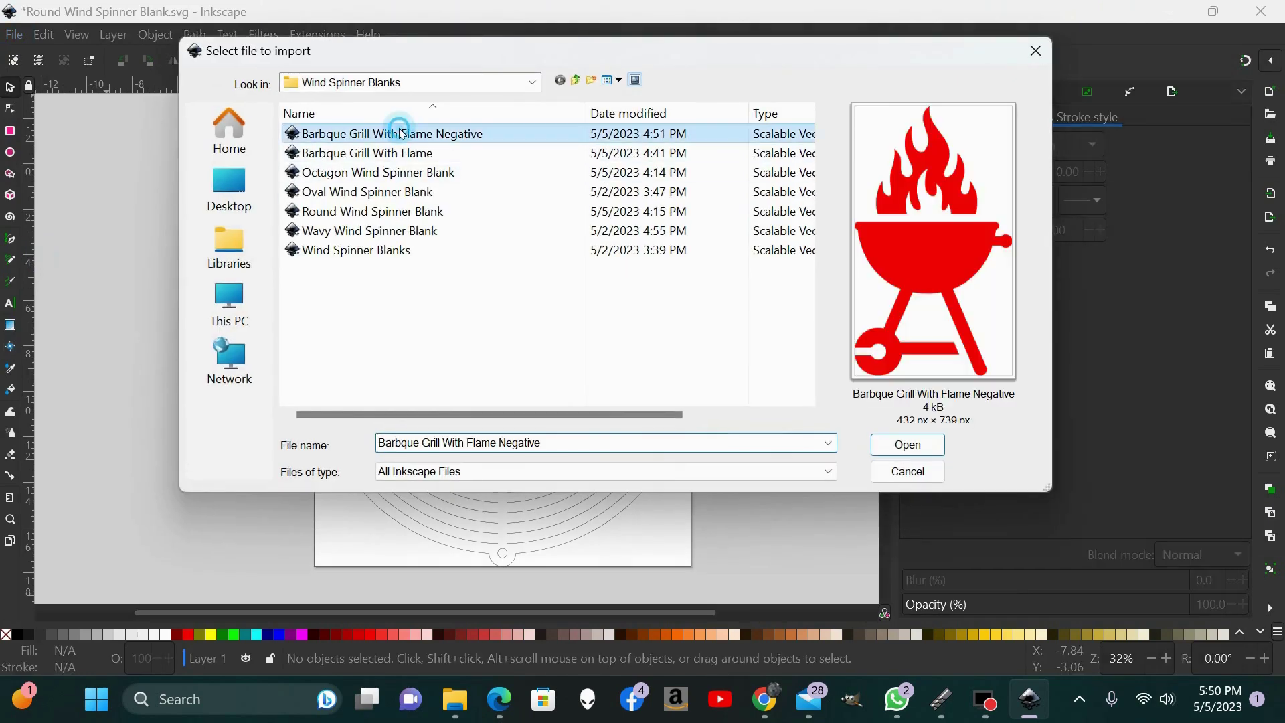
click(903, 447)
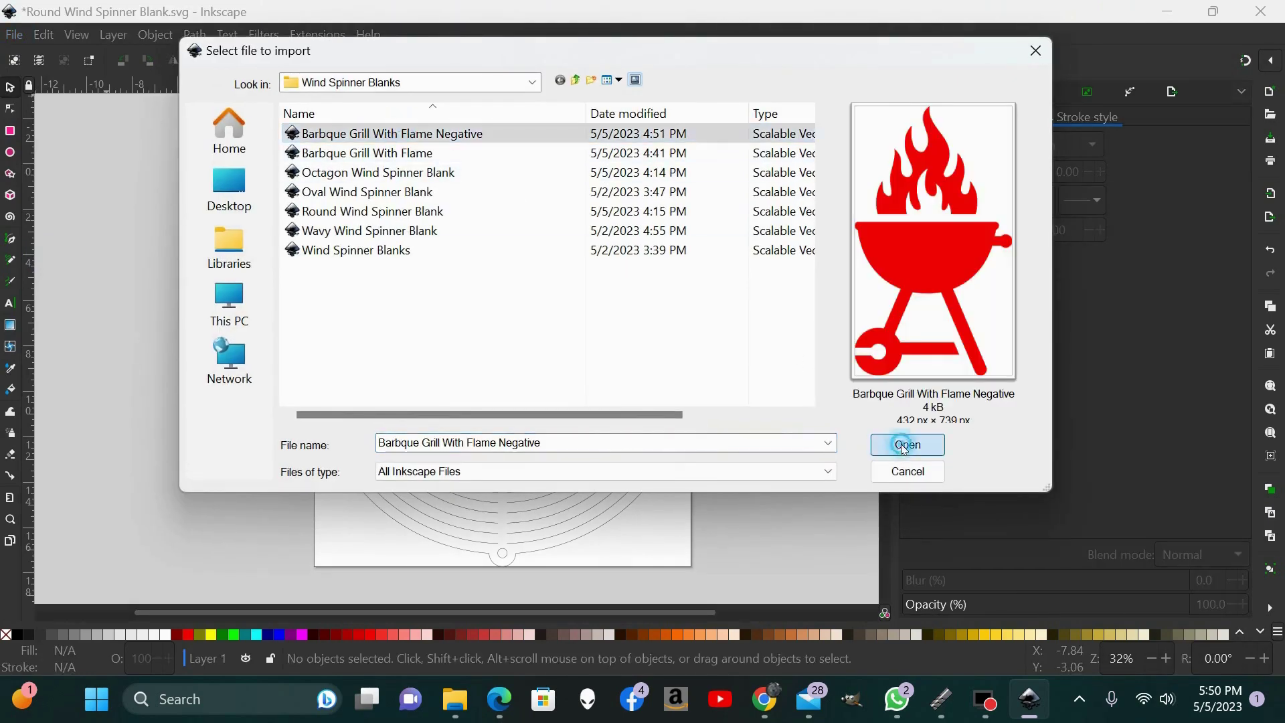
click(613, 350)
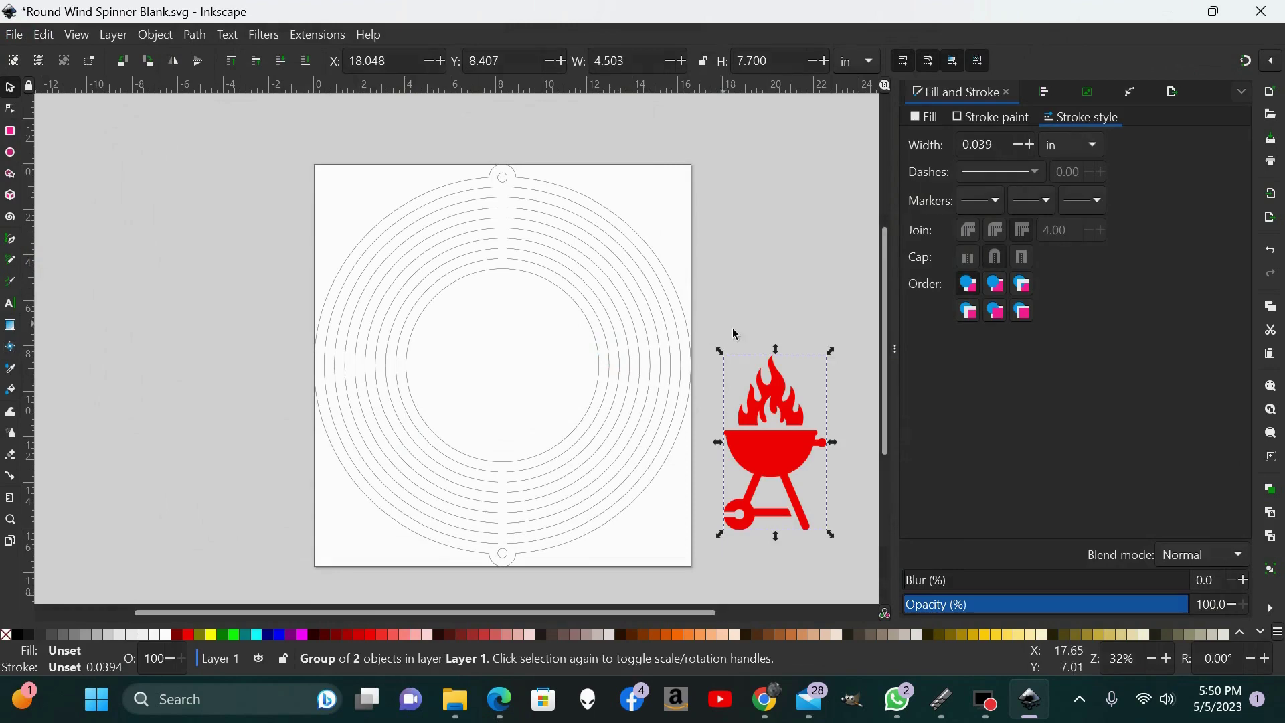
drag(769, 457, 519, 371)
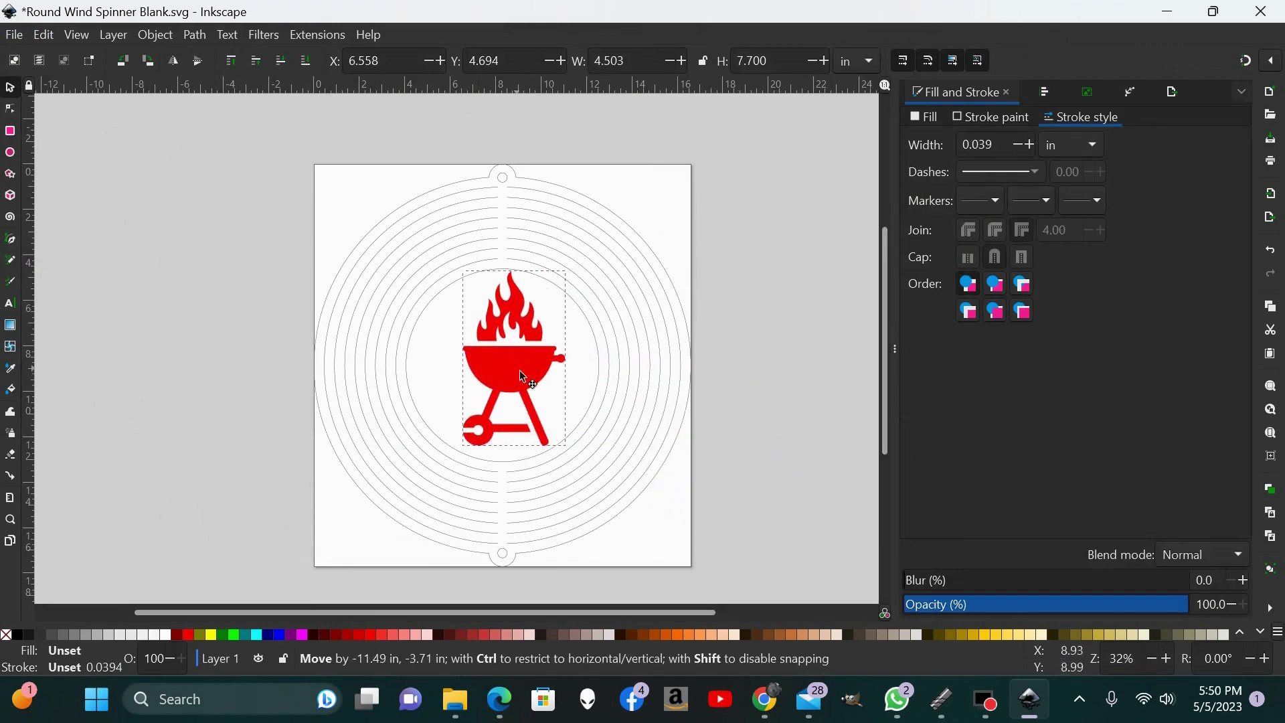
Shrink the grill to about 4.36 × 7.45 in and nudge it left to centre it
key(plus)
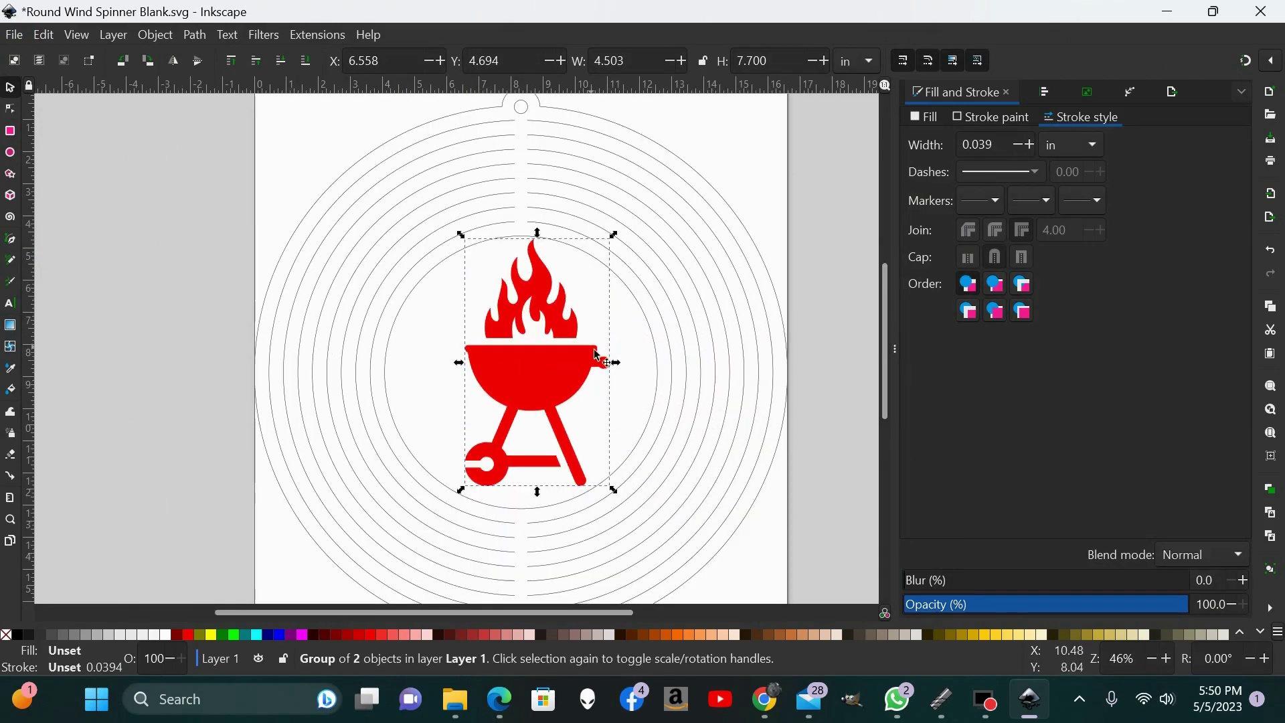
click(614, 237)
drag(614, 237, 612, 244)
click(568, 367)
drag(568, 372, 558, 368)
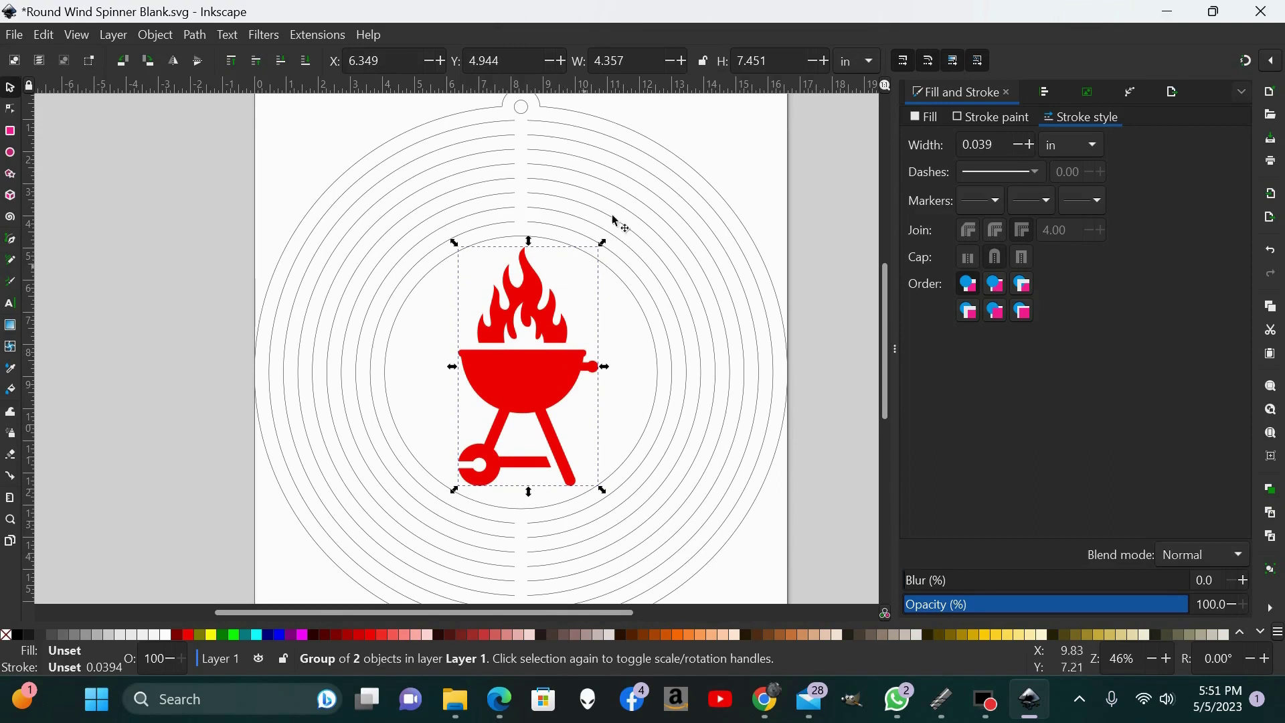
click(774, 173)
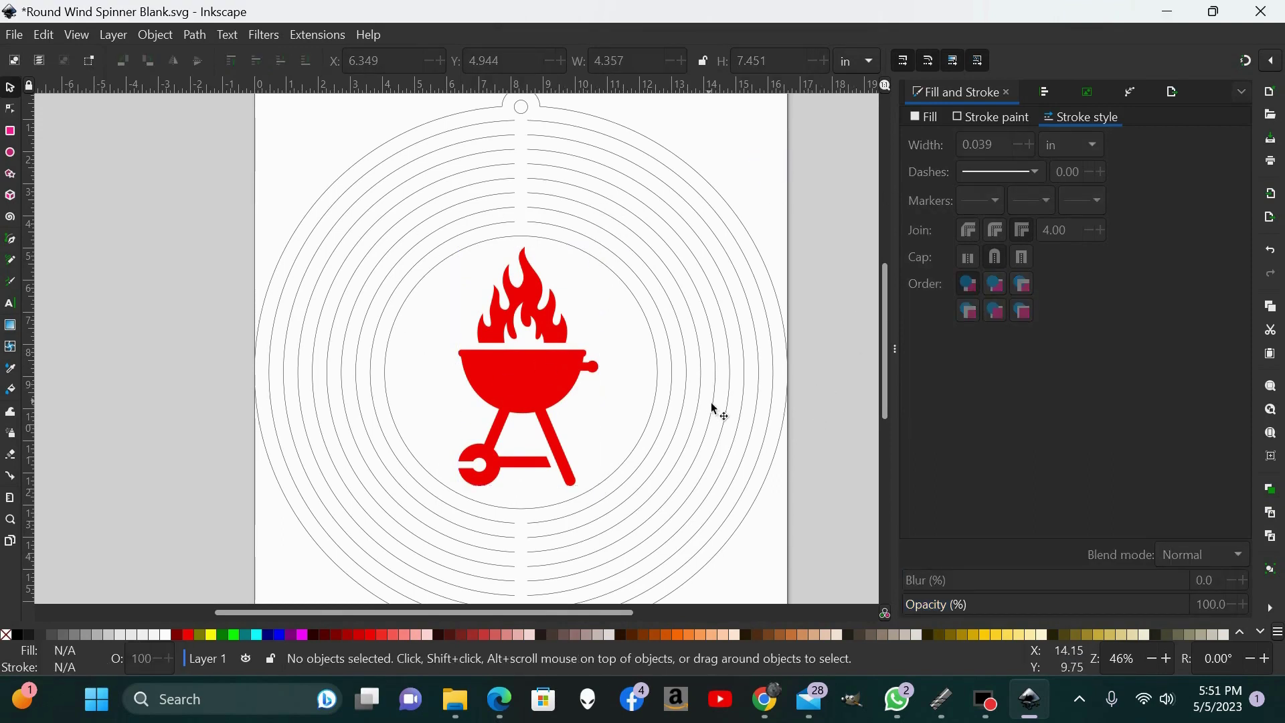
Give the grill group no fill, a flat black stroke, and a 0.010 in stroke width
click(577, 389)
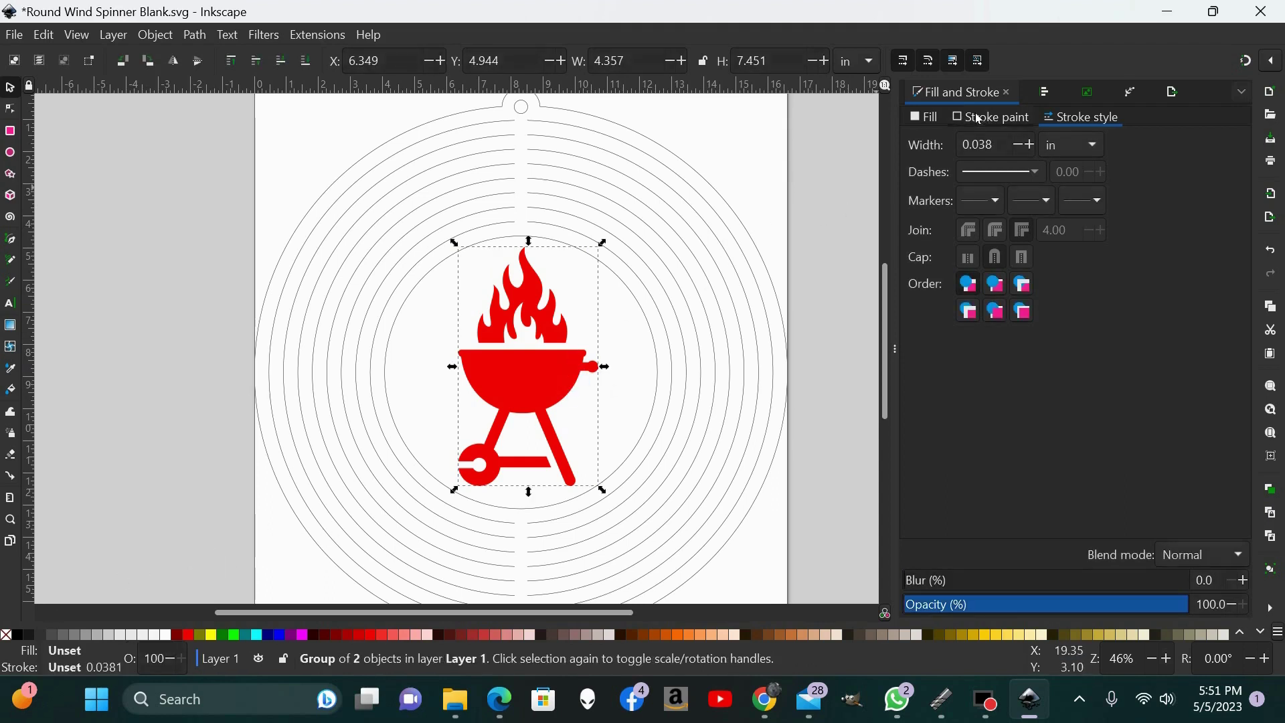
click(930, 118)
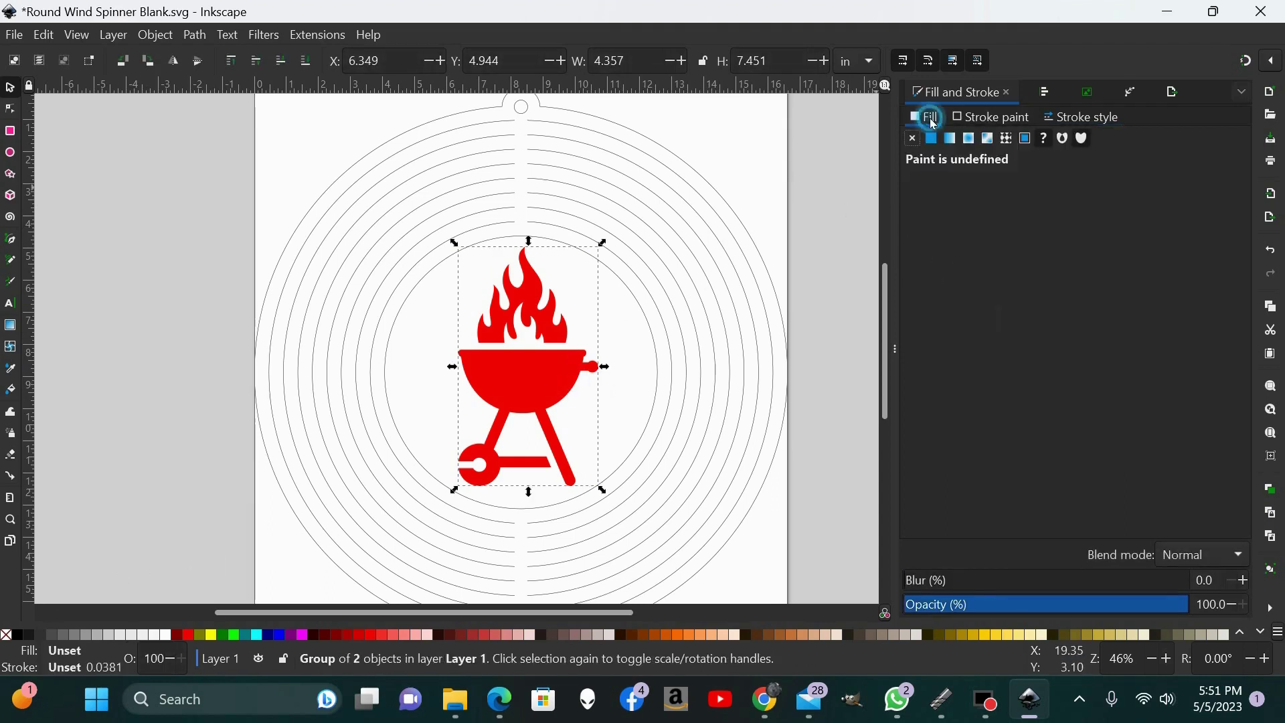
click(914, 139)
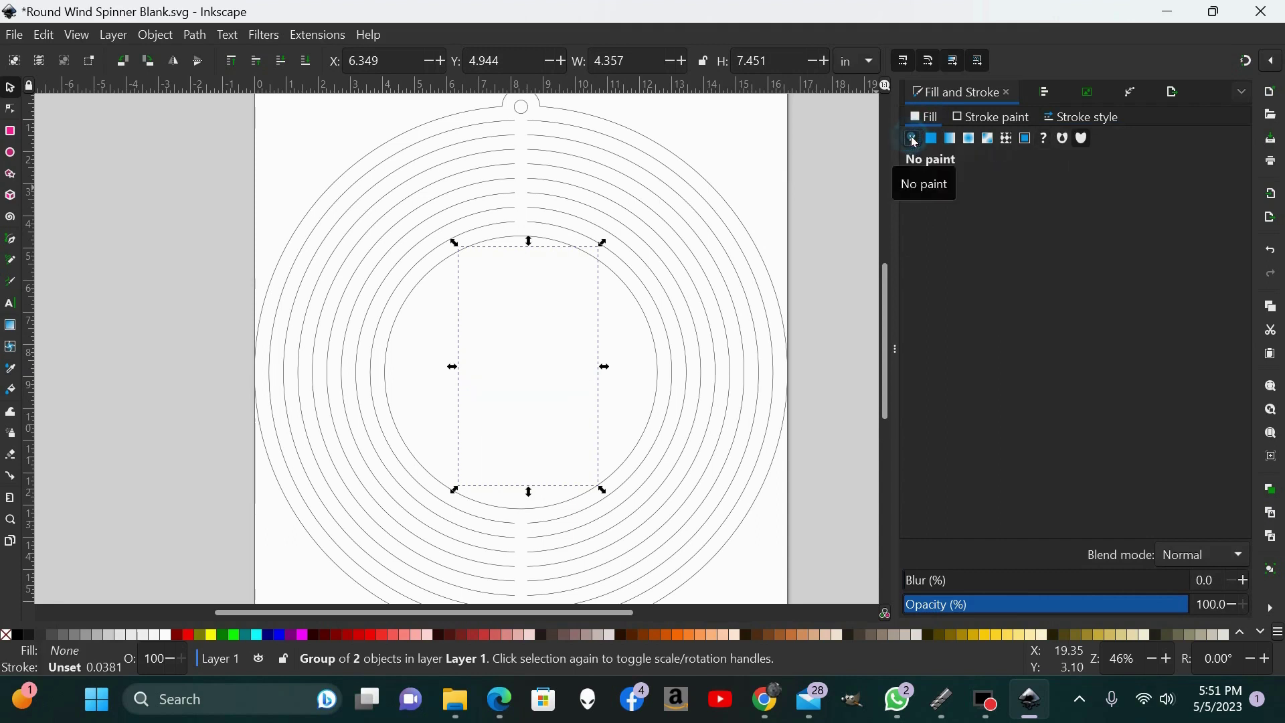
click(984, 117)
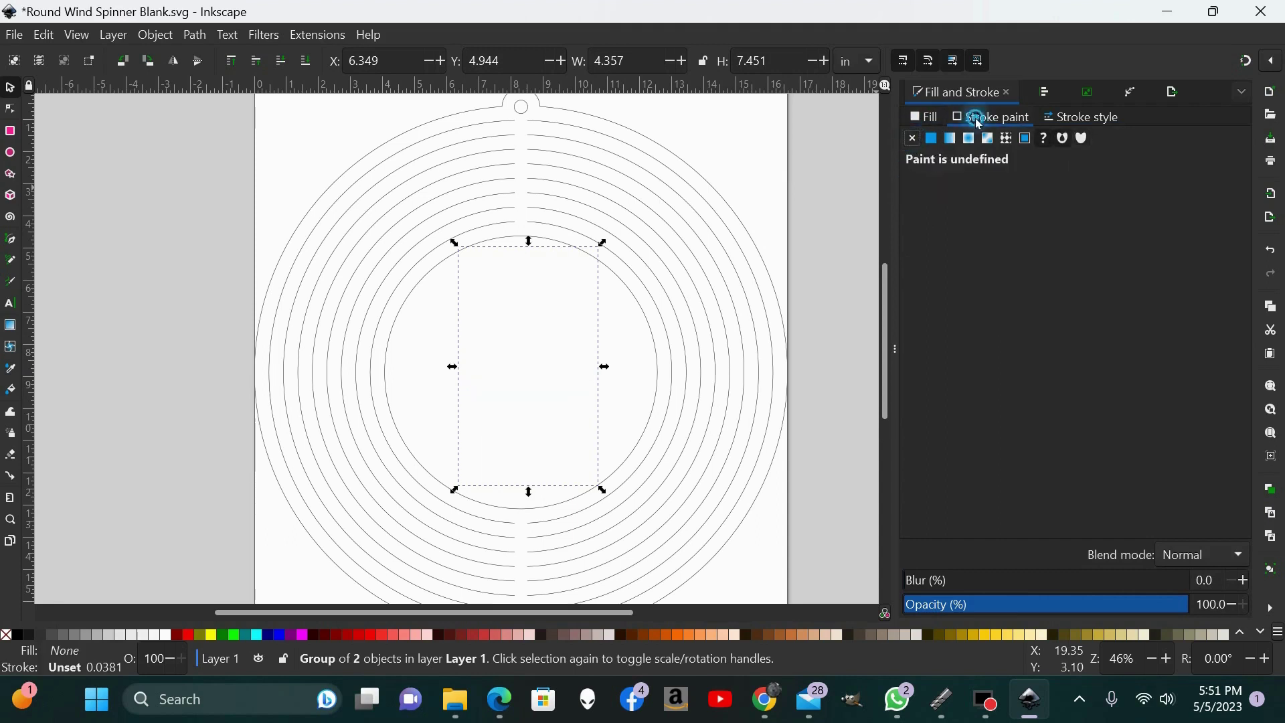
click(932, 141)
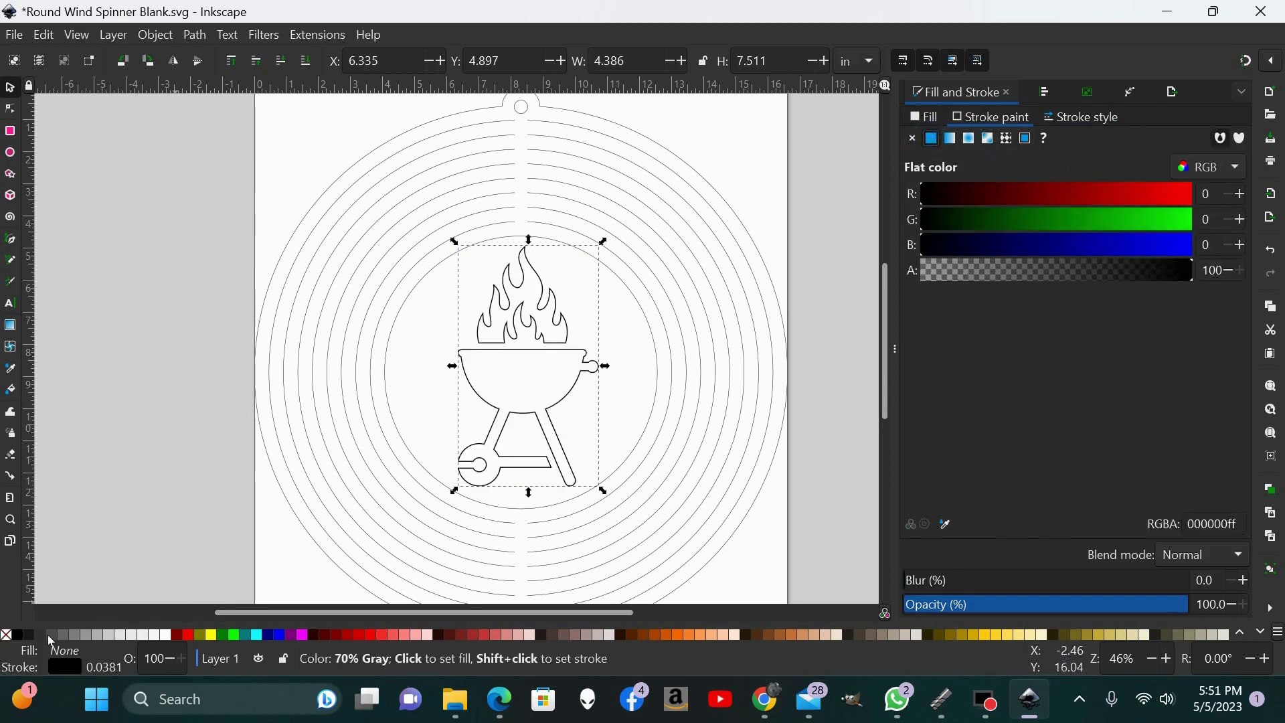
click(1095, 119)
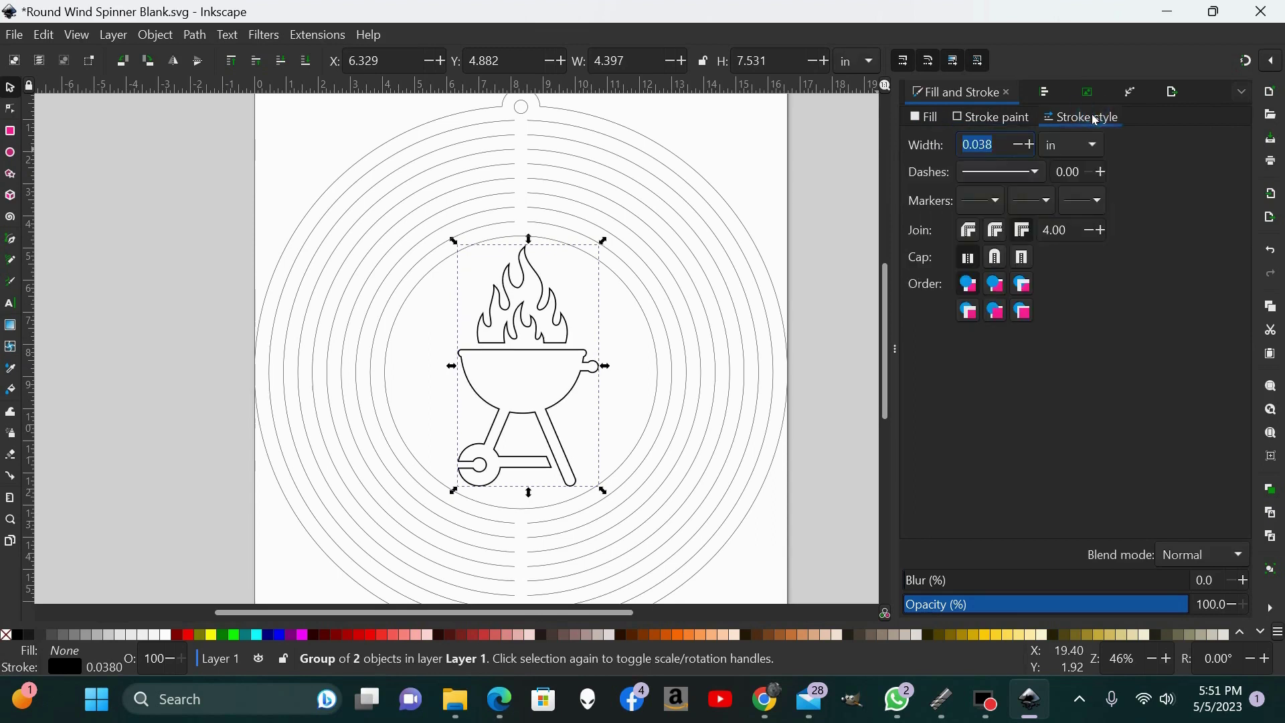
click(998, 142)
key(BackSpace)
text(1)
key(Return)
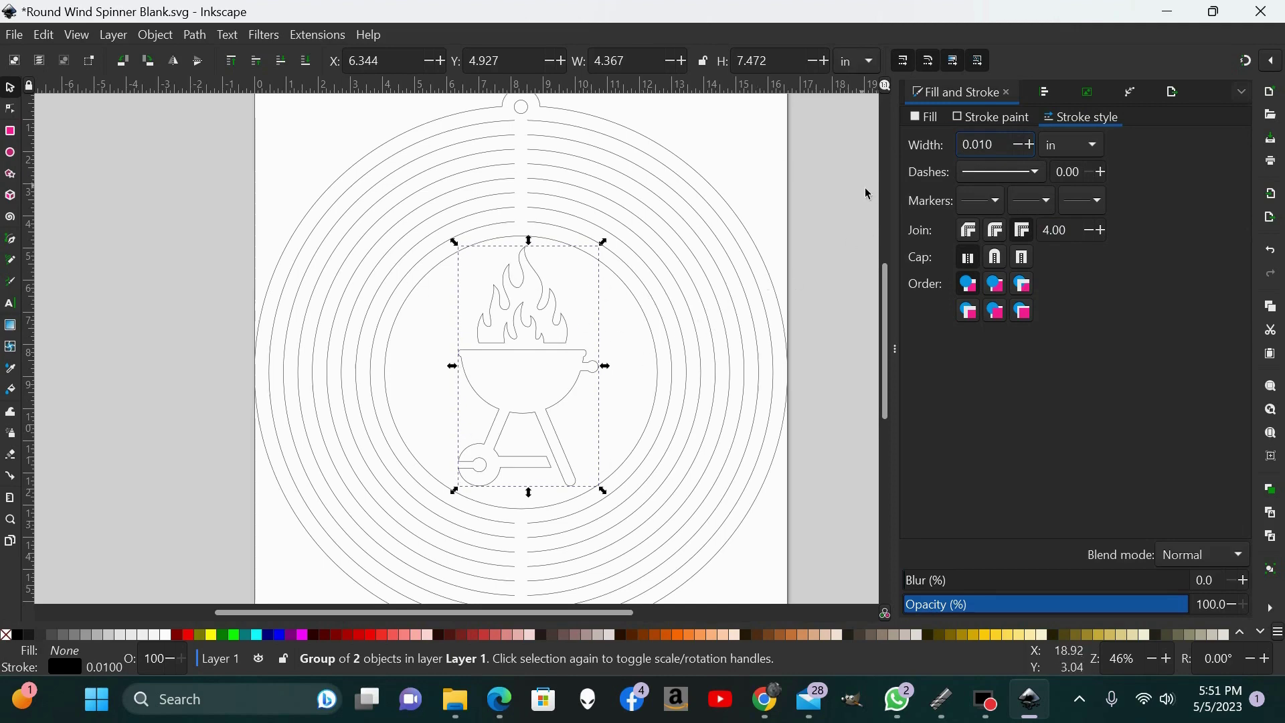
Zoom in to inspect the thin outlines, then zoom back out to the whole page
click(844, 250)
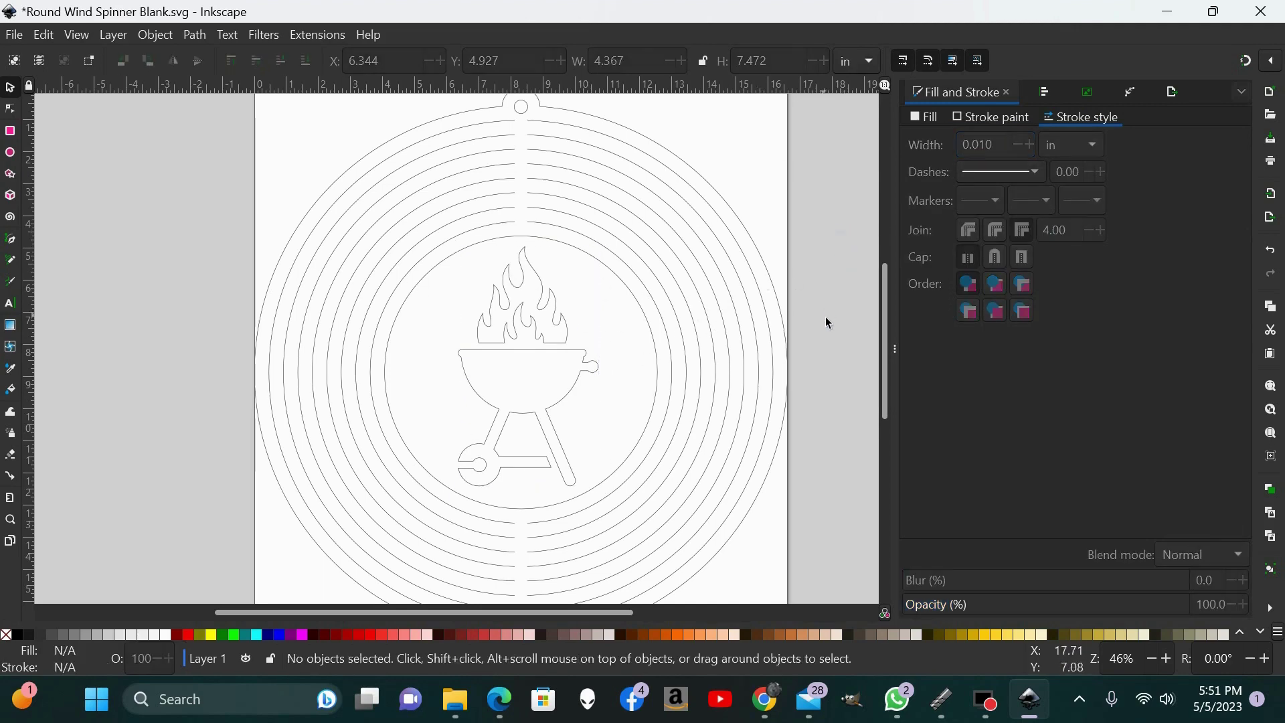
key(plus)
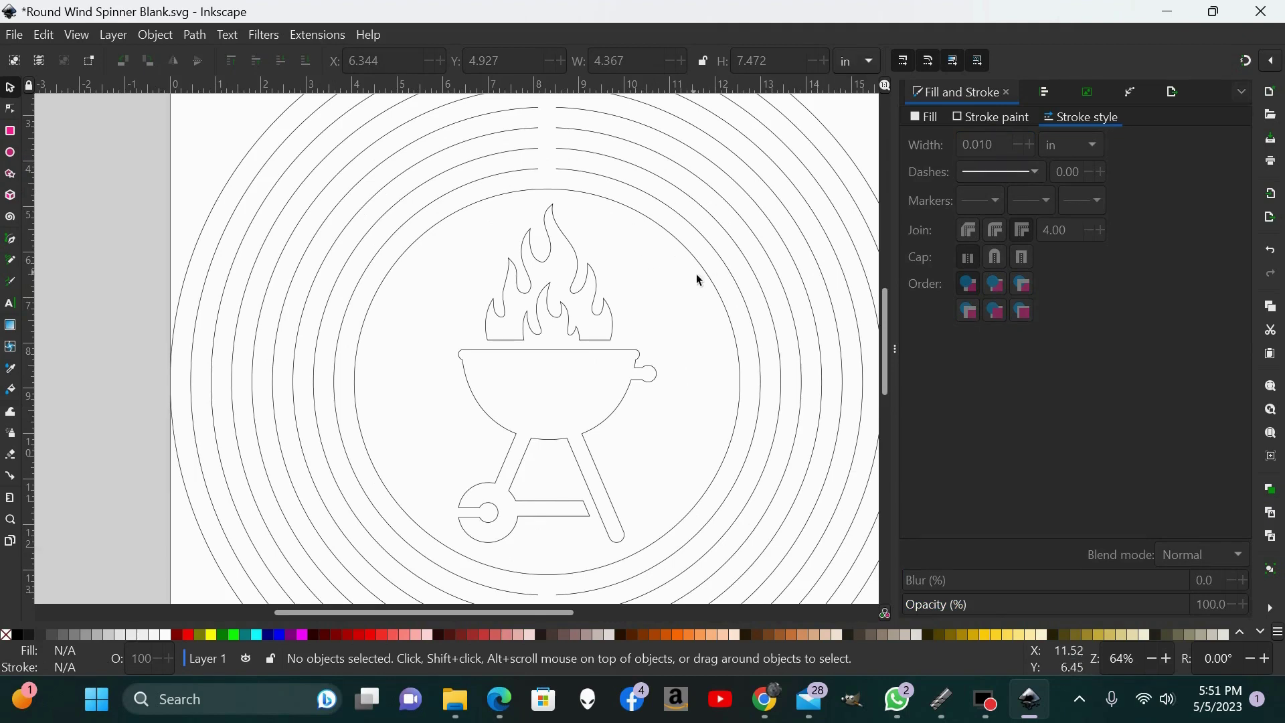
key(minus)
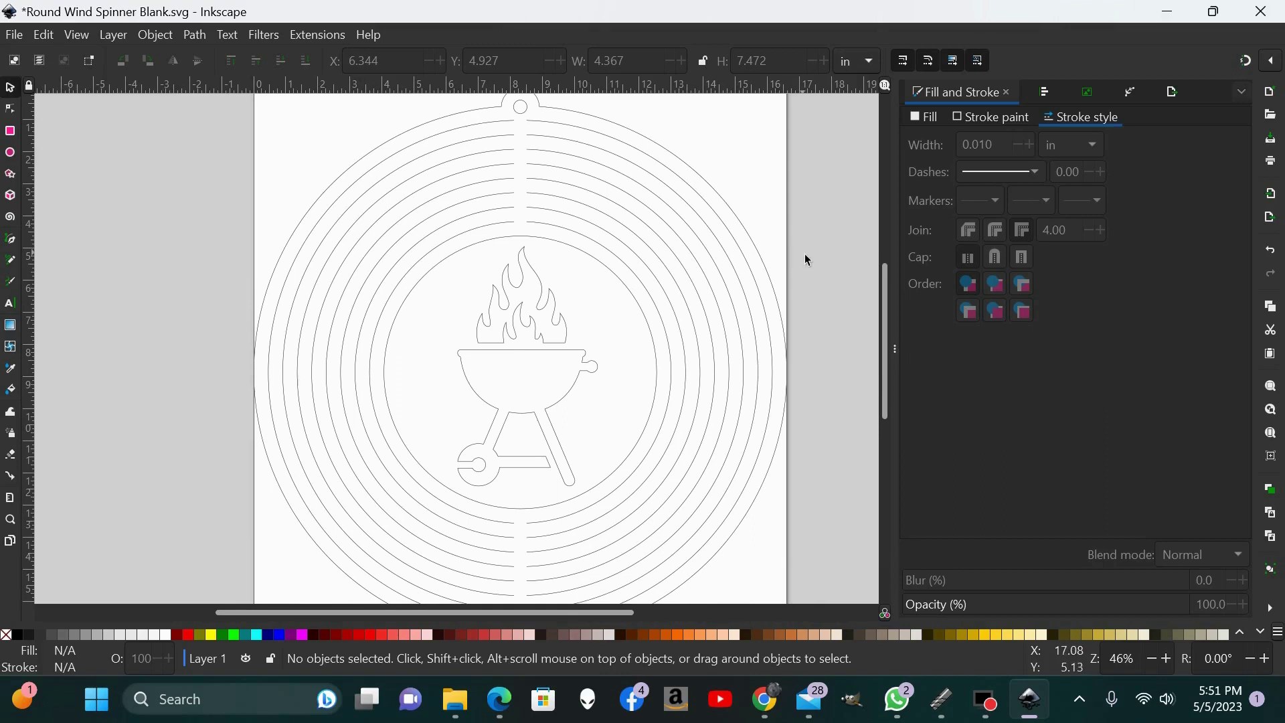
click(636, 302)
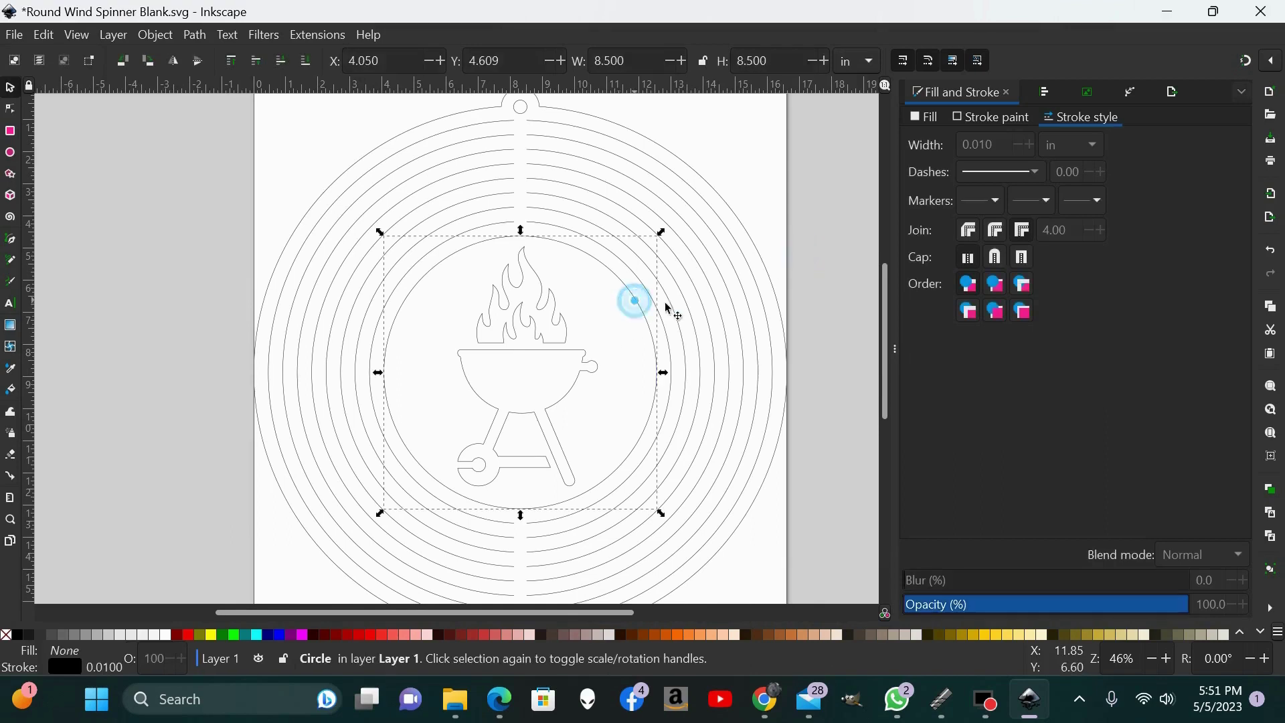
click(794, 288)
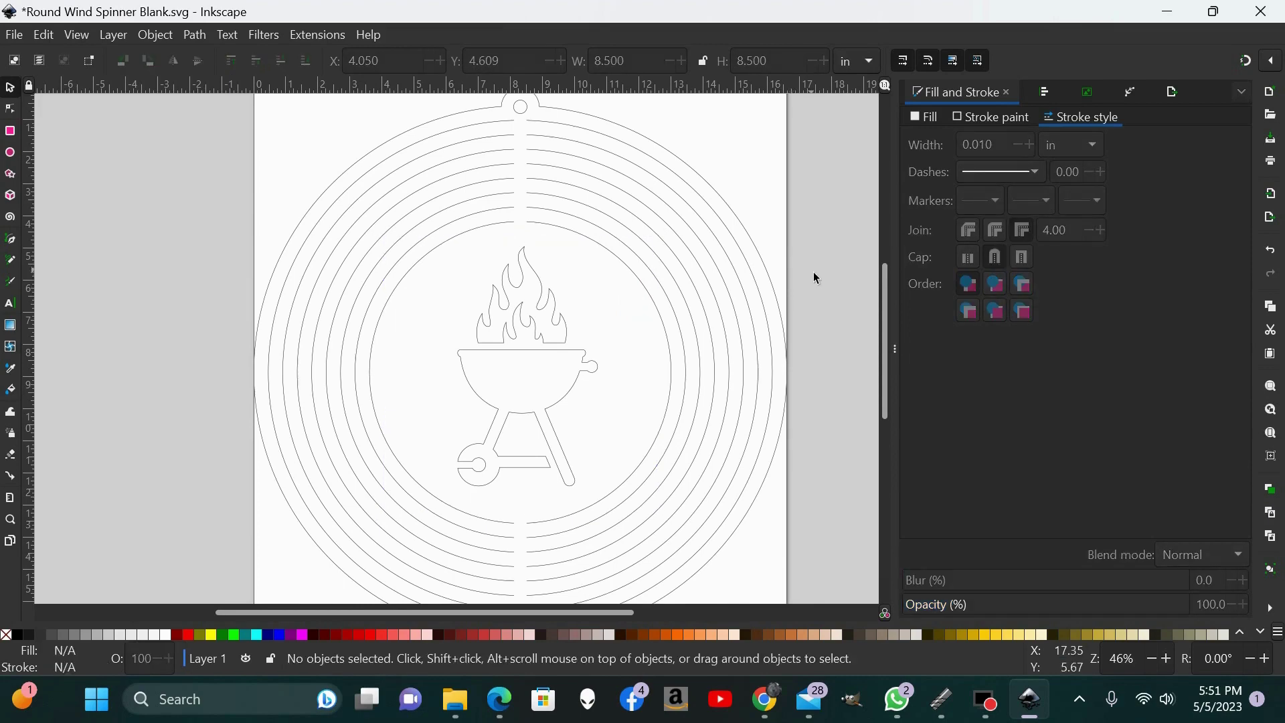
key(minus)
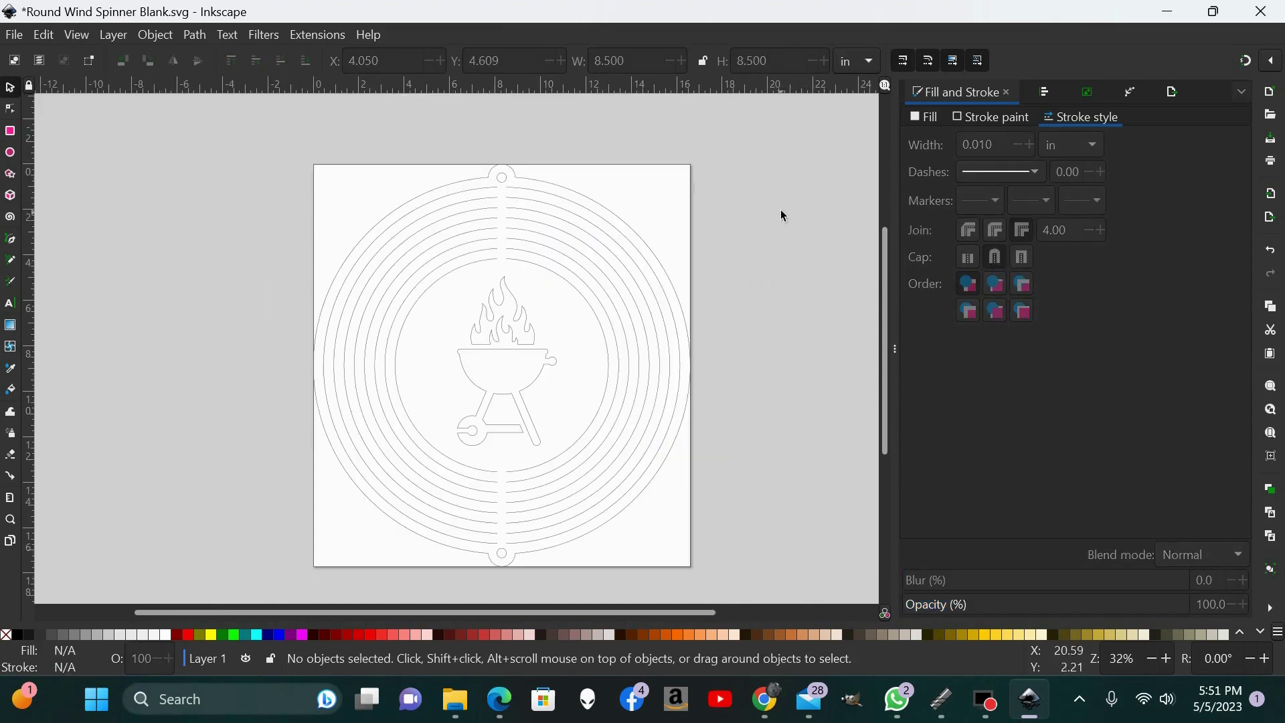
Select all 18 objects and combine them into one 172-node path
drag(733, 154, 236, 606)
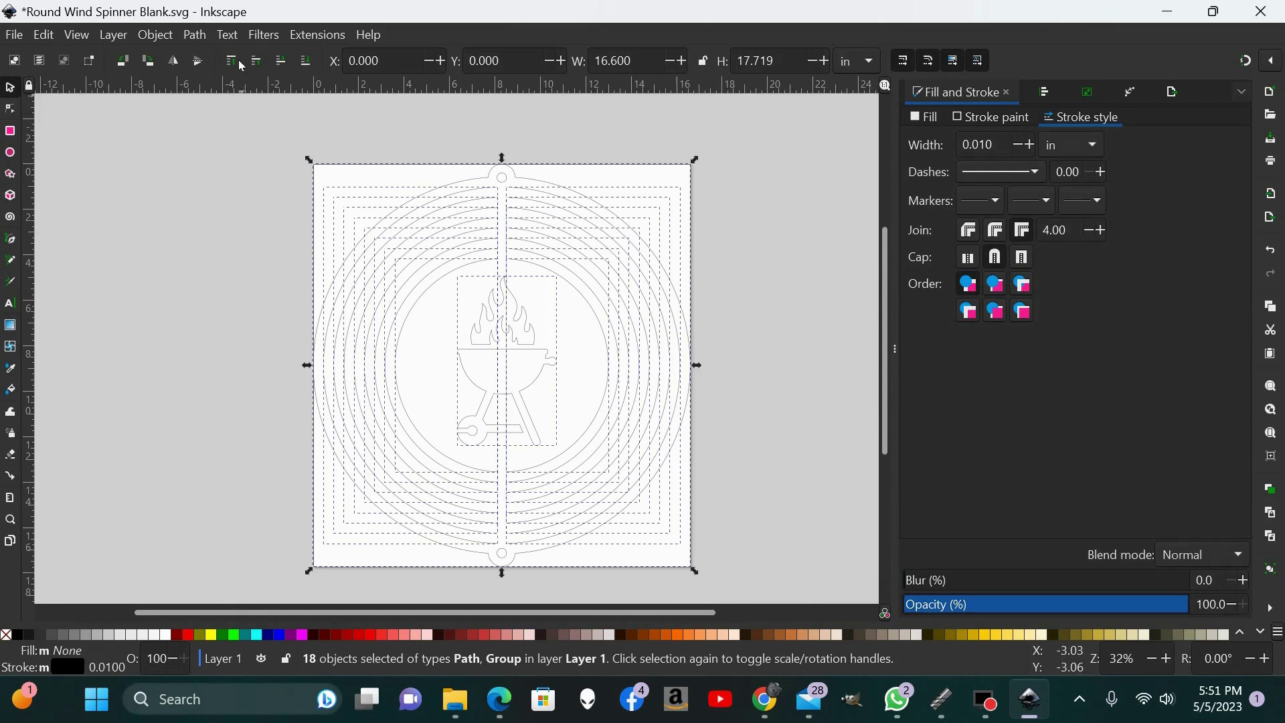
click(198, 39)
click(221, 253)
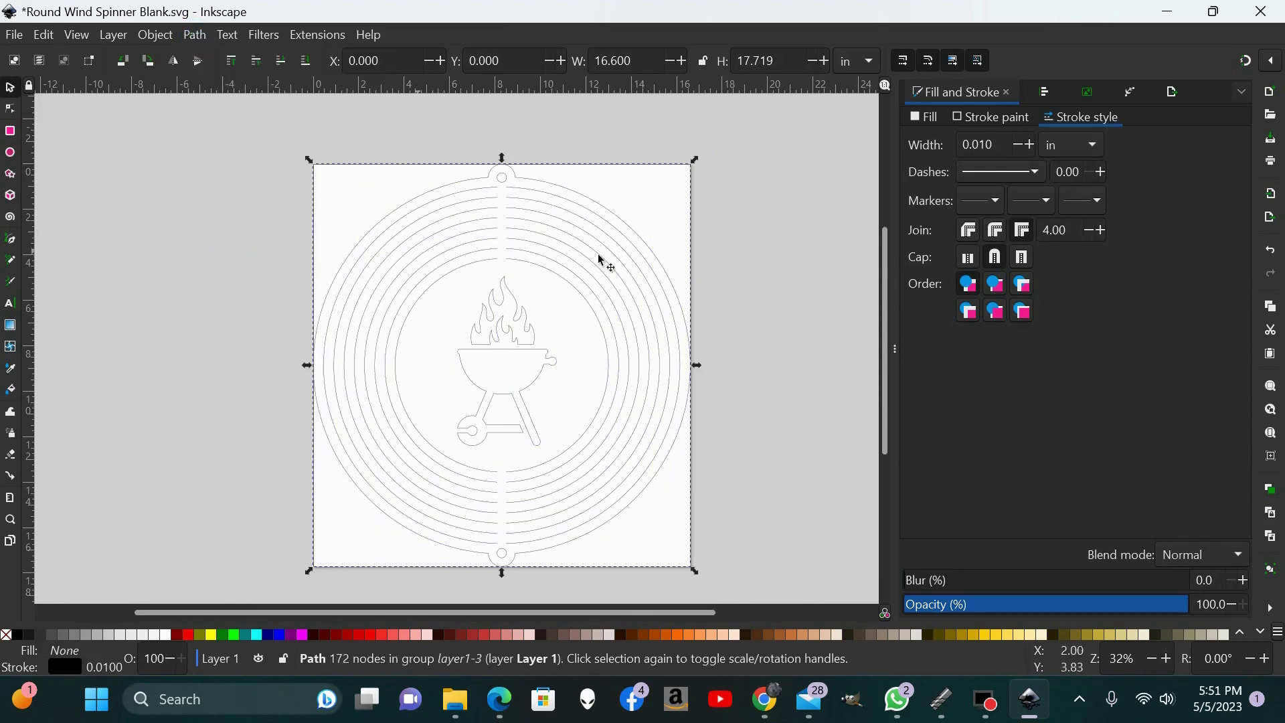
click(798, 261)
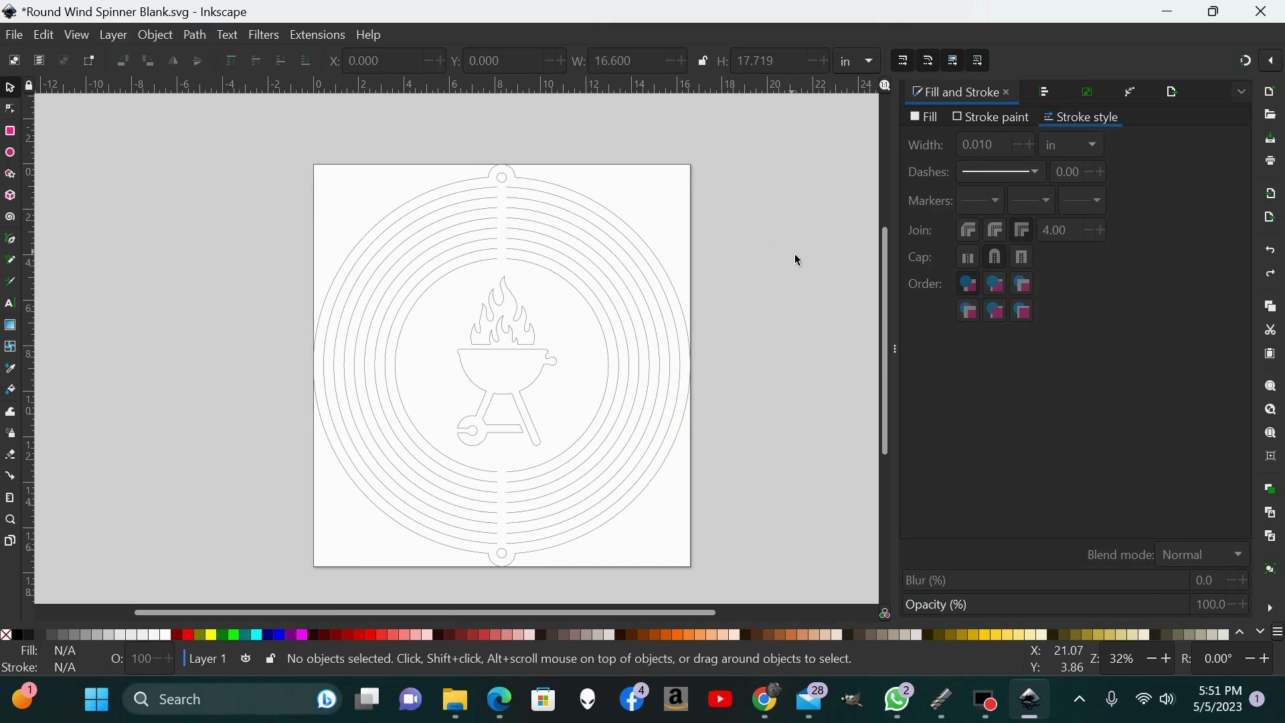
Undo the combine and, with snapping on, draw a small rectangle at the rings' top gap
key(ctrl+z)
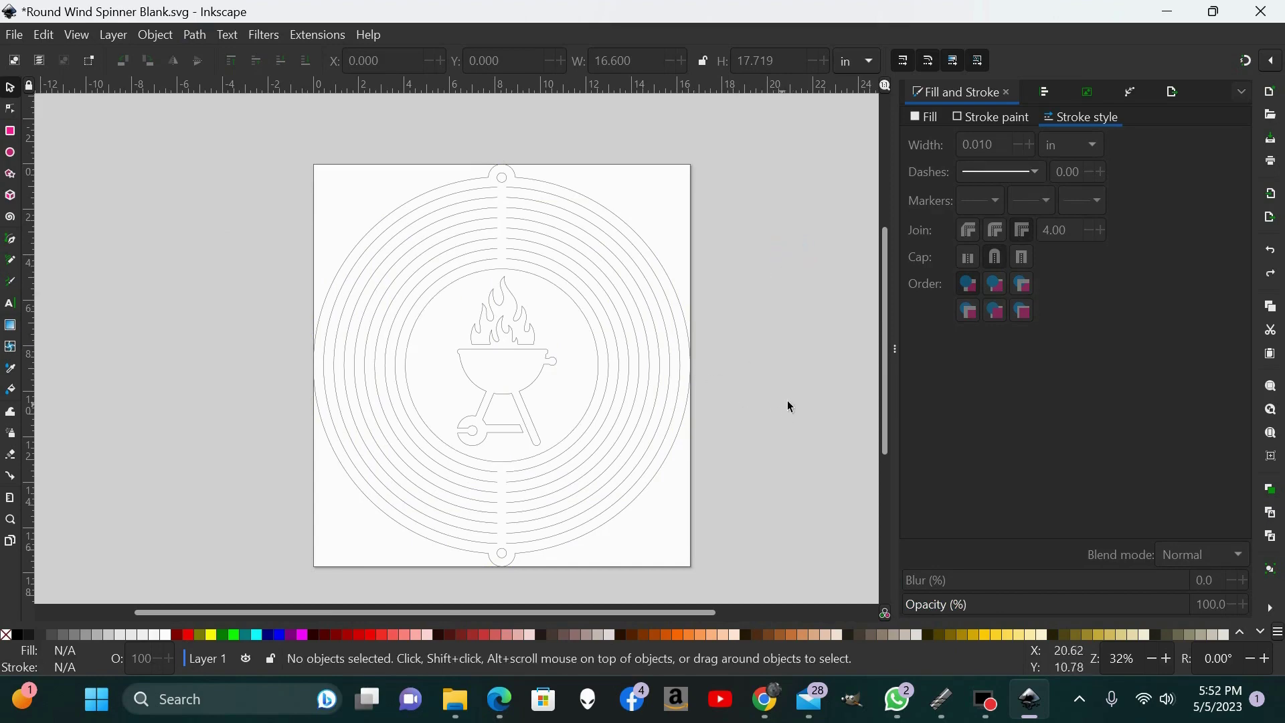
key(plus)
key(plus)
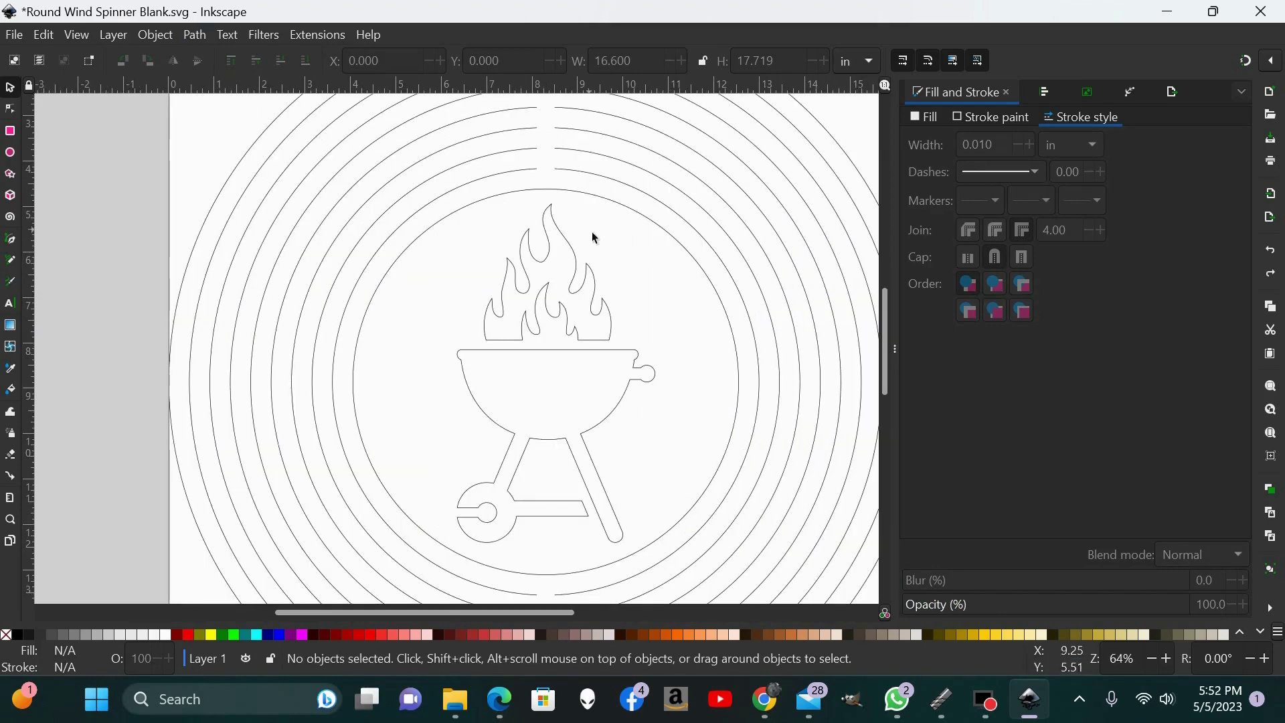
scroll(591, 230, up, 2)
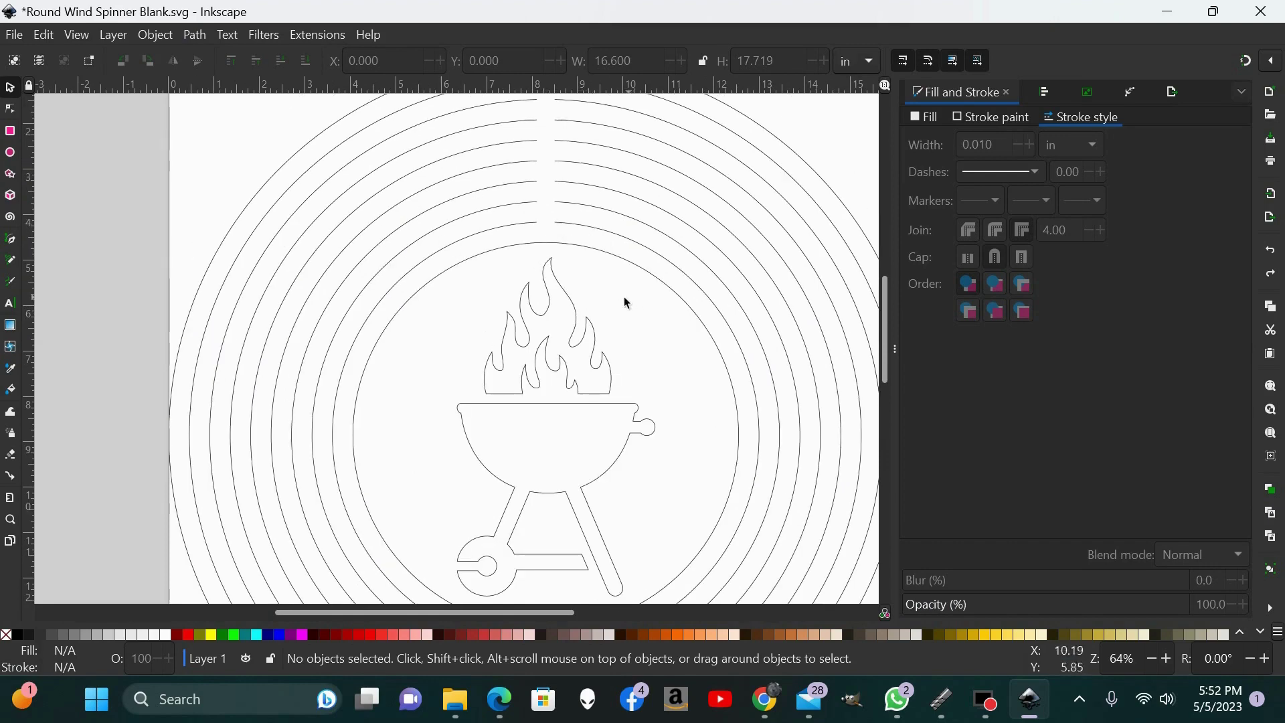
click(11, 133)
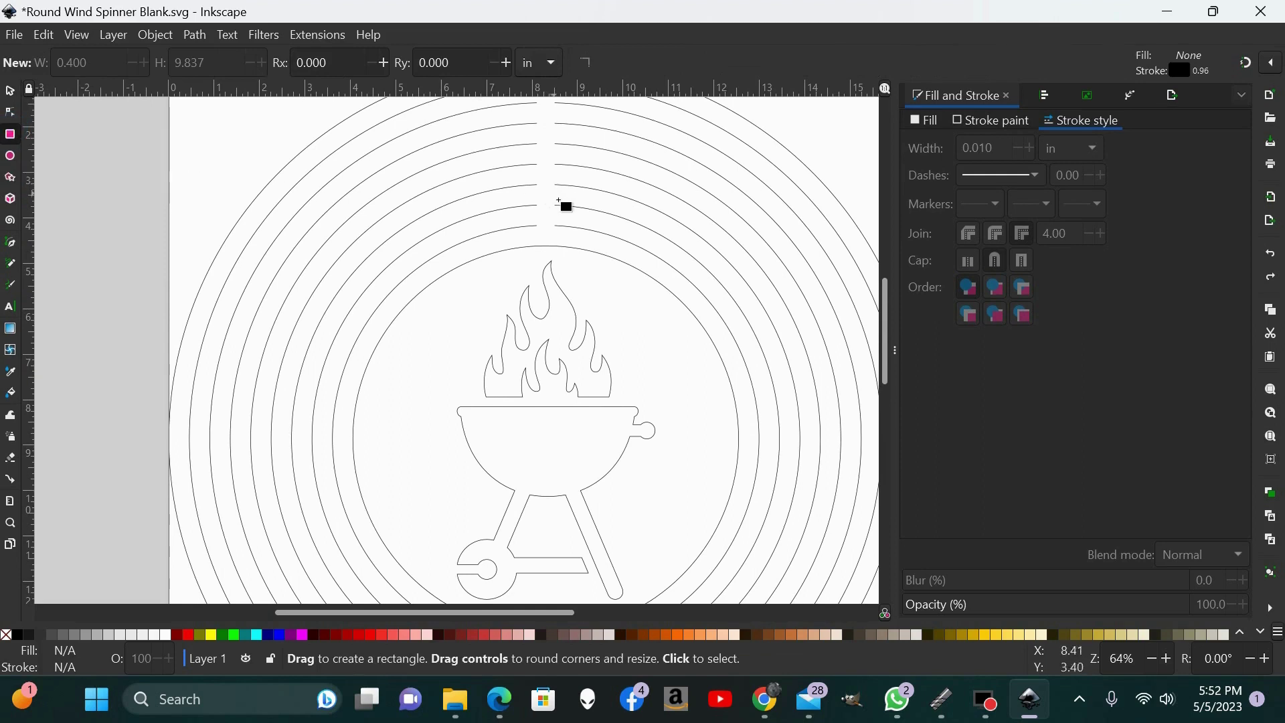
click(1243, 63)
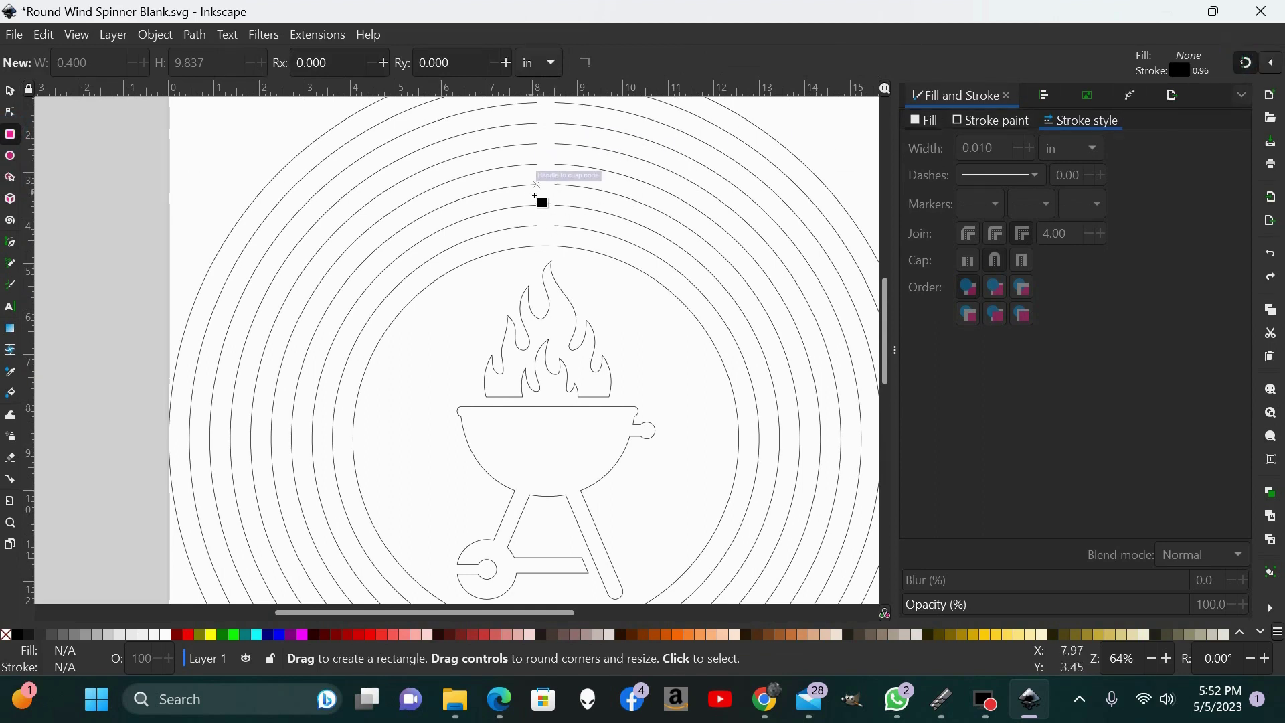
drag(535, 190, 555, 206)
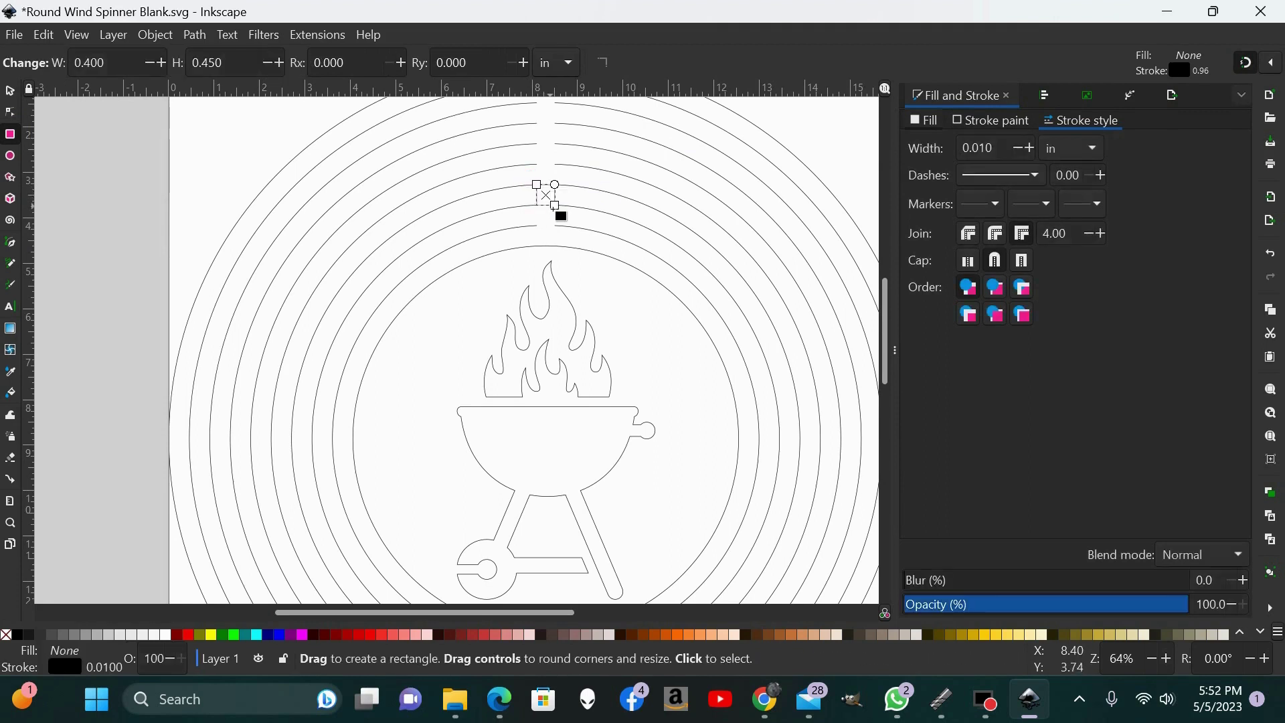
Stretch the rectangle down through the whole design to 0.410 × 10.292 in
click(11, 89)
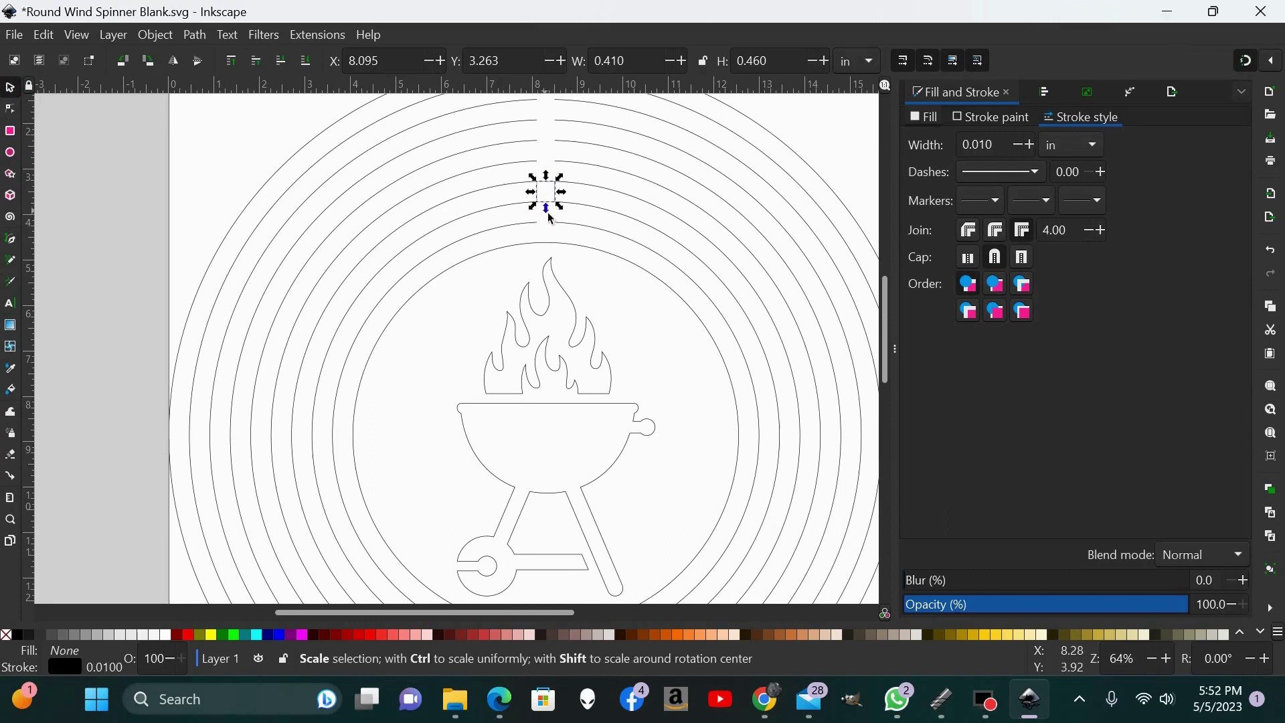
drag(550, 218, 554, 521)
scroll(625, 372, up, 4)
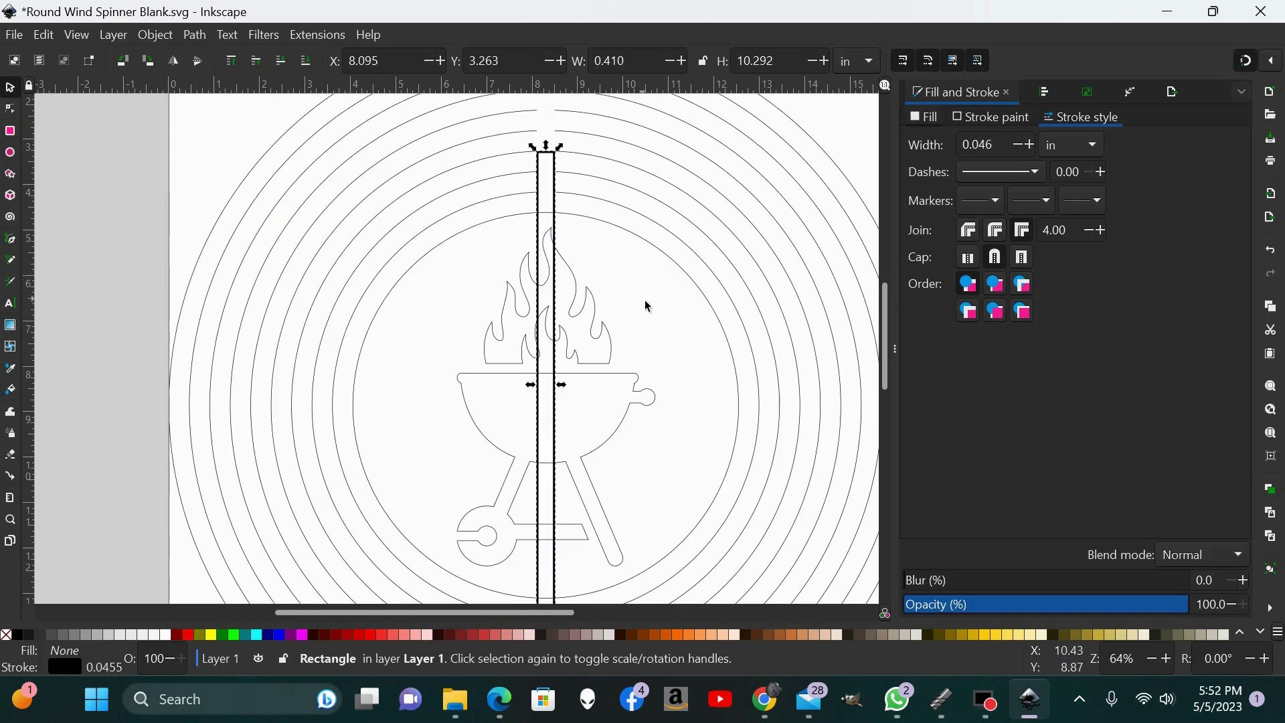
scroll(646, 306, up, 2)
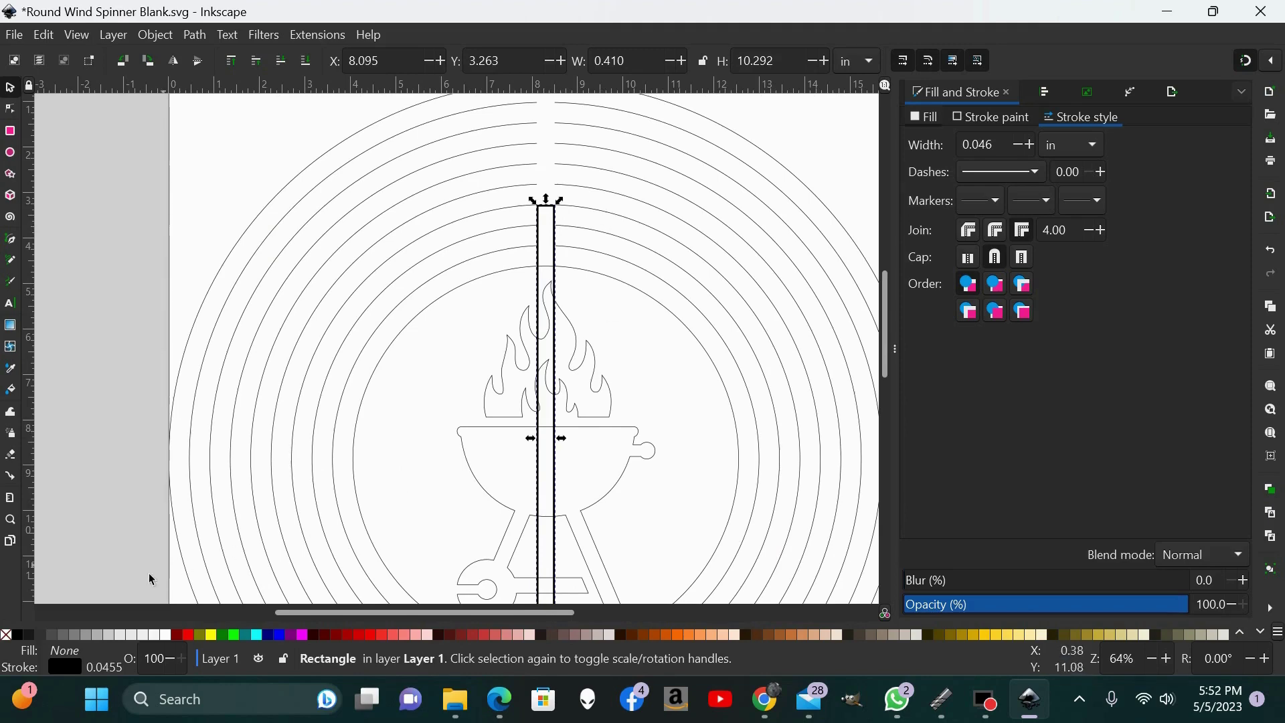
scroll(635, 311, down, 2)
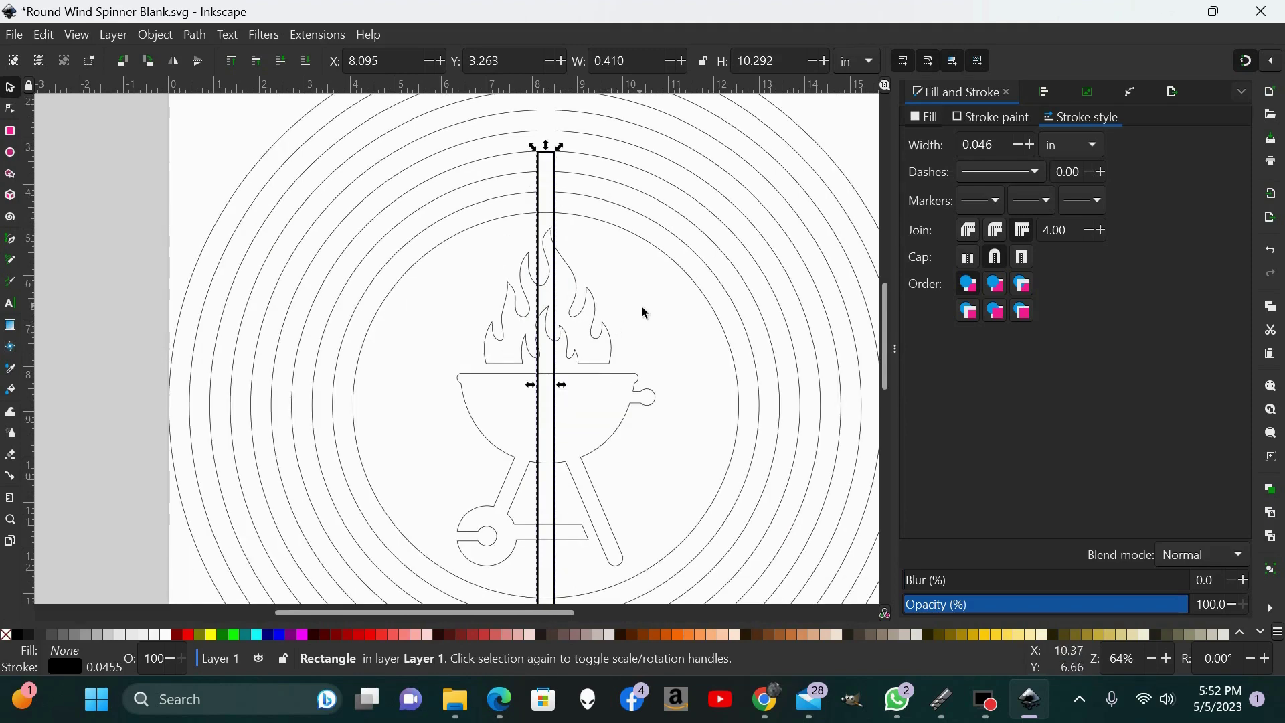
scroll(642, 309, down, 2)
key(shift)
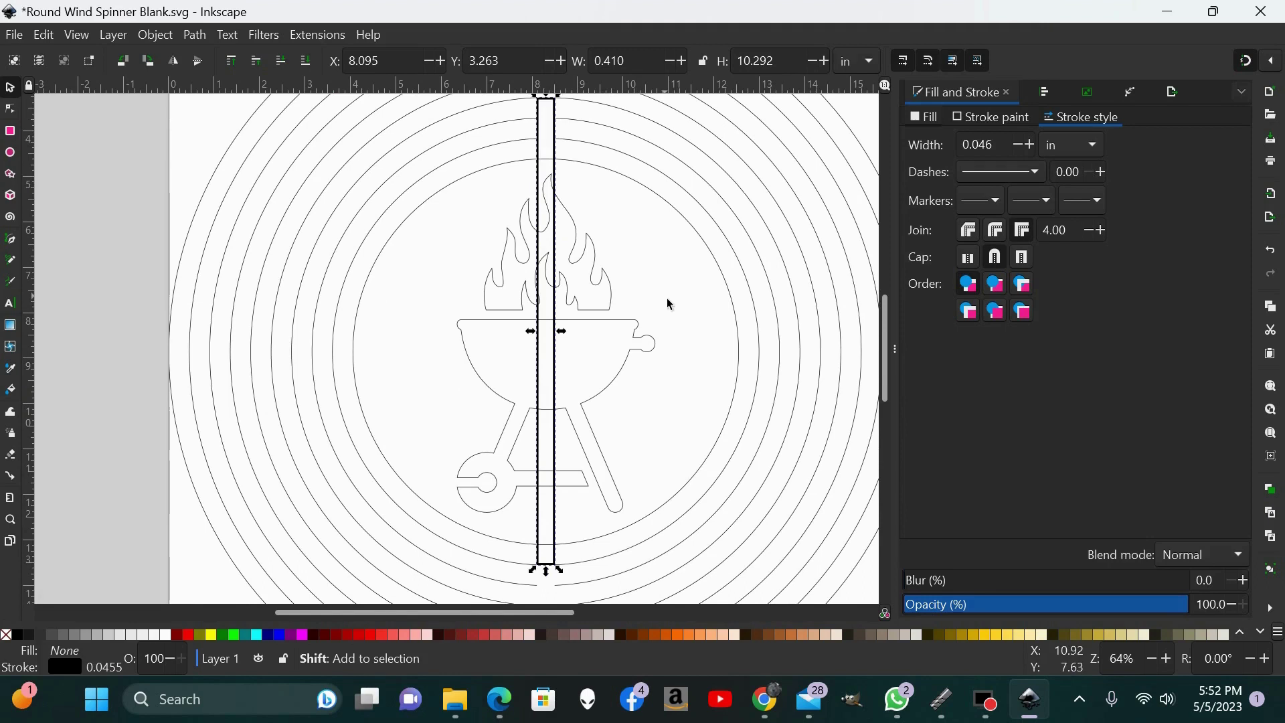
Subtract the narrow rectangle from the centre circle with Path > Difference, cutting a vertical slot
shift+click(713, 253)
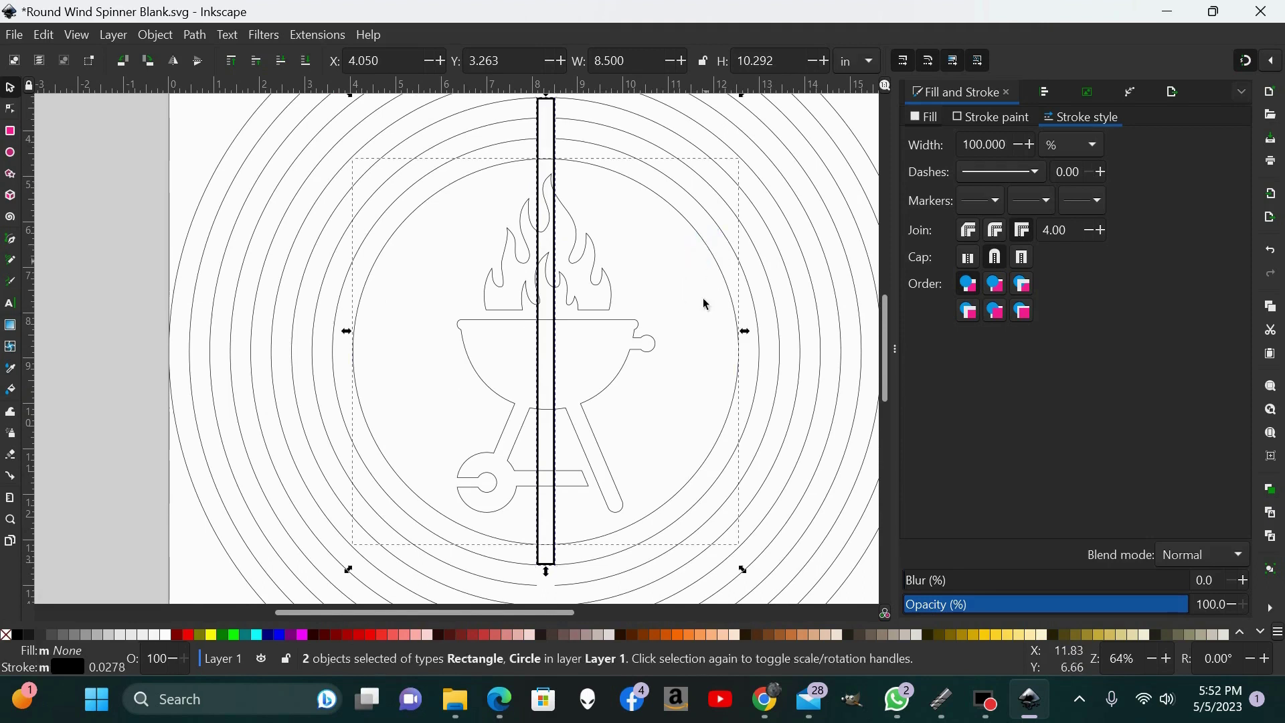
click(194, 35)
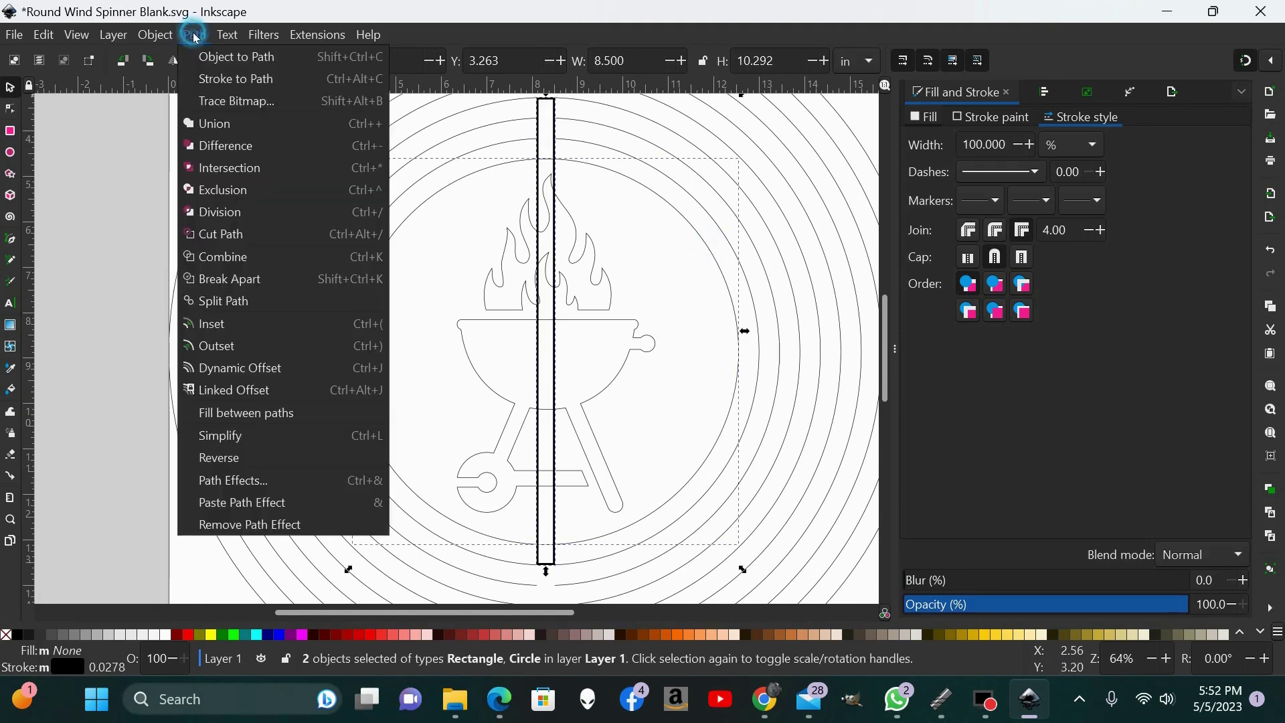
click(232, 148)
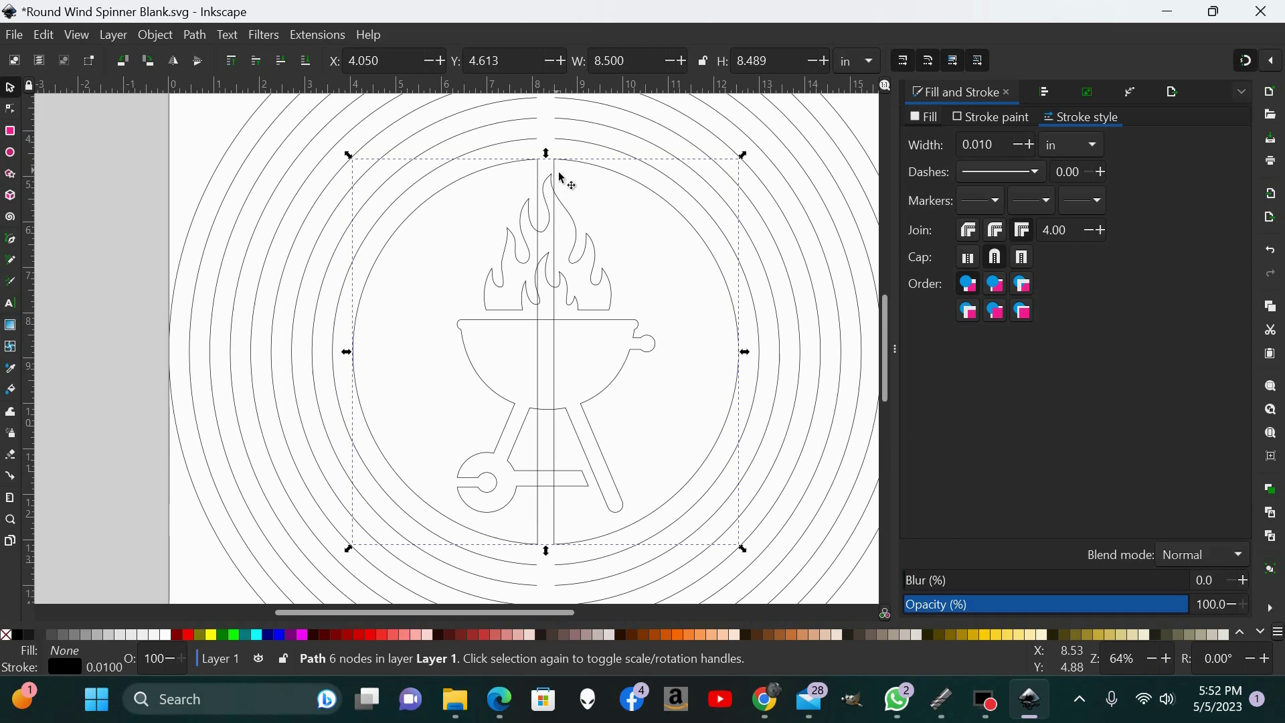
Break the centre circle at the slot's end nodes and split it apart into separate pieces
click(11, 110)
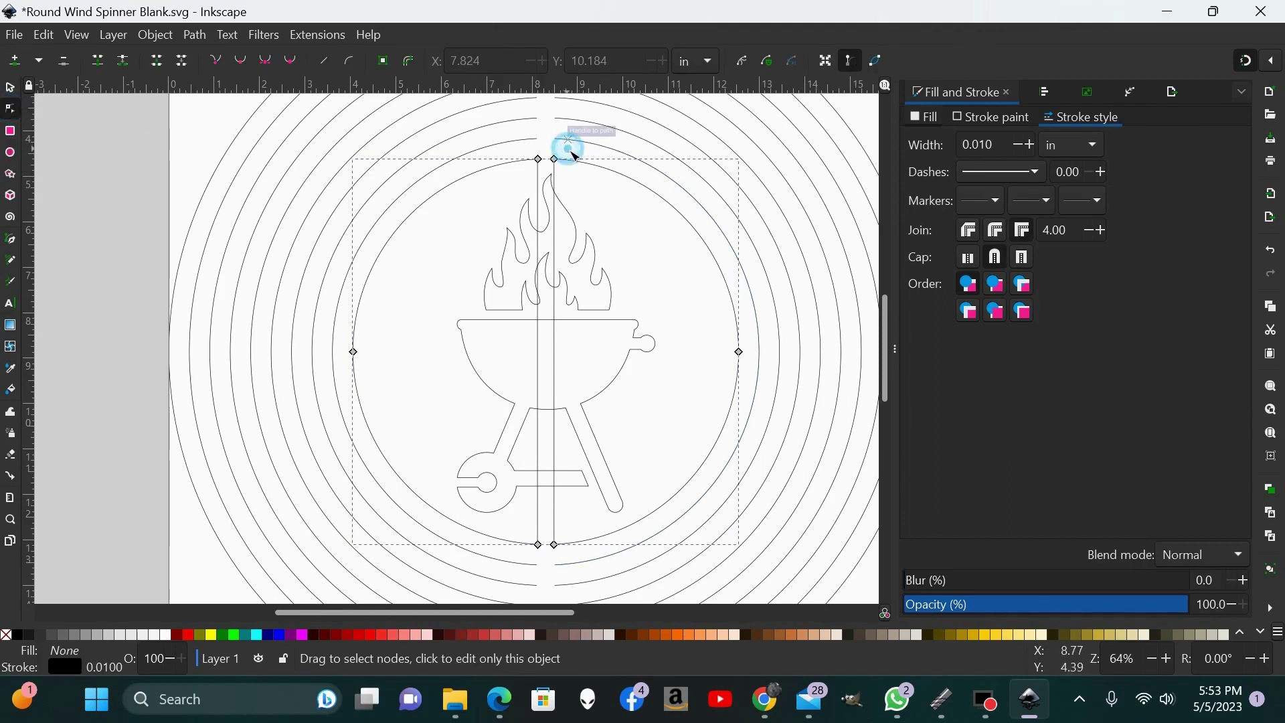
drag(568, 149, 532, 563)
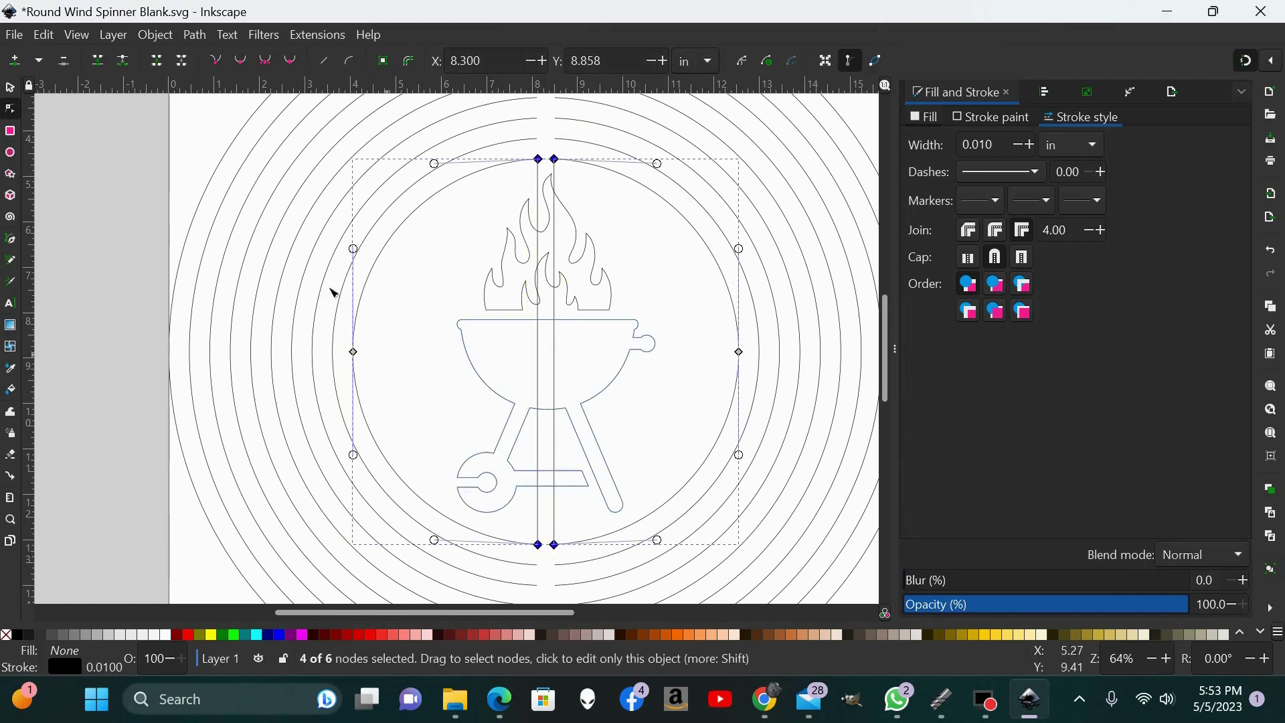
click(127, 64)
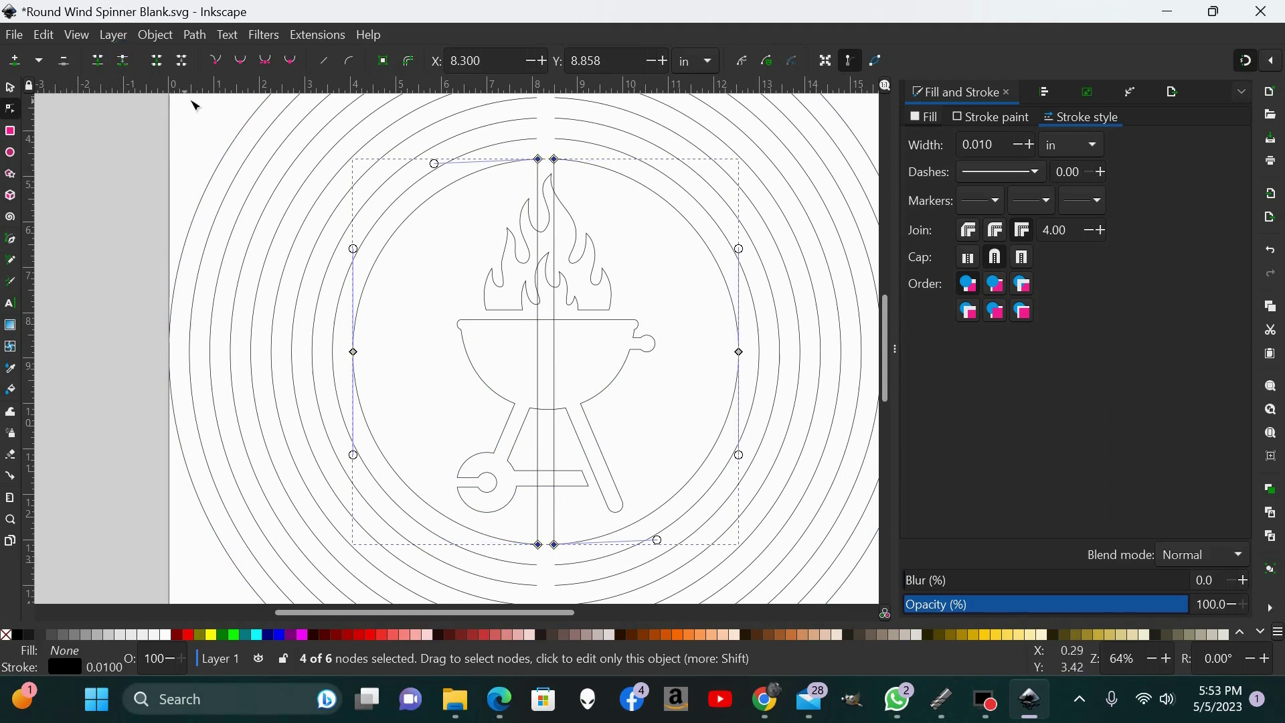
click(195, 34)
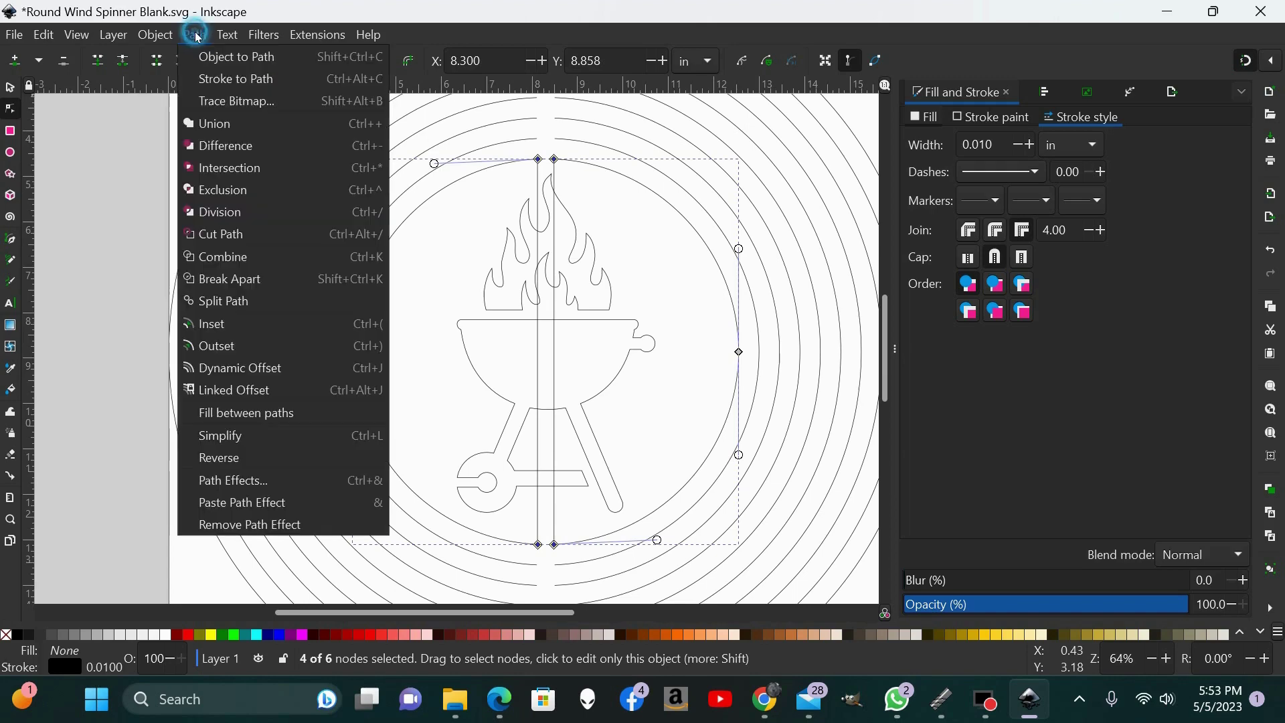
click(222, 286)
Delete the right and left vertical slot lines, leaving two arcs
click(14, 89)
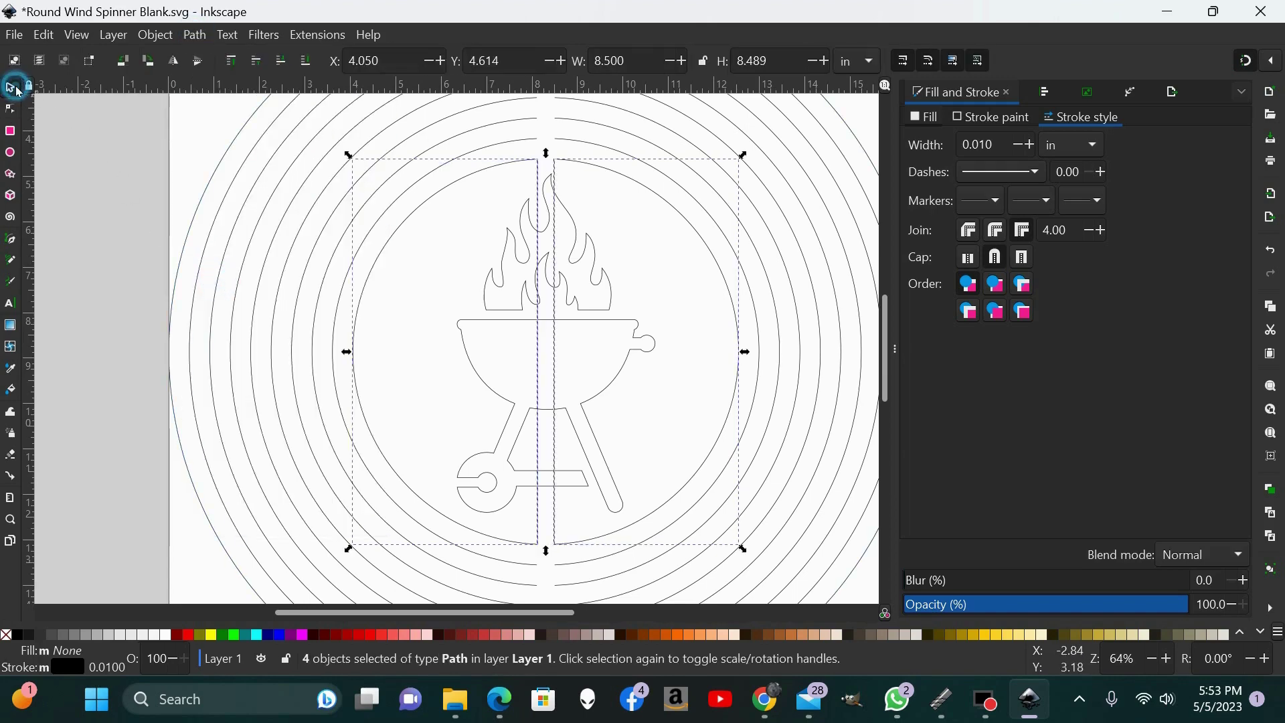
click(167, 153)
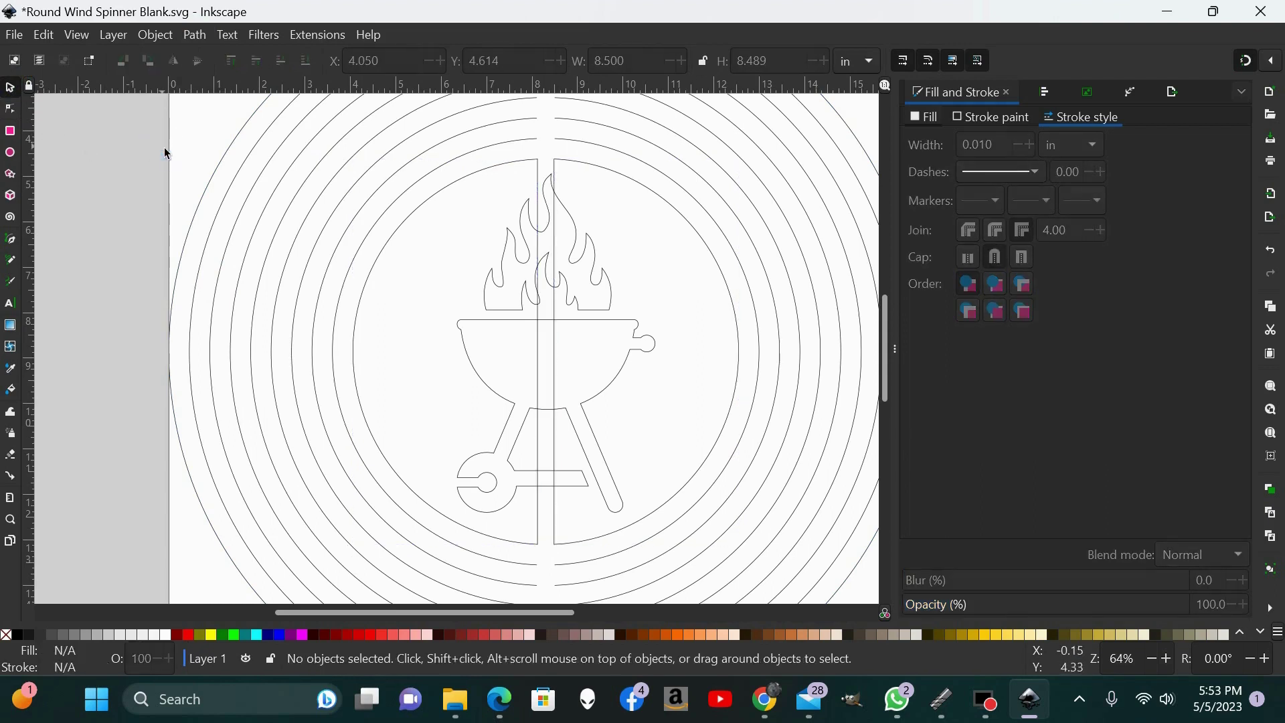
click(562, 528)
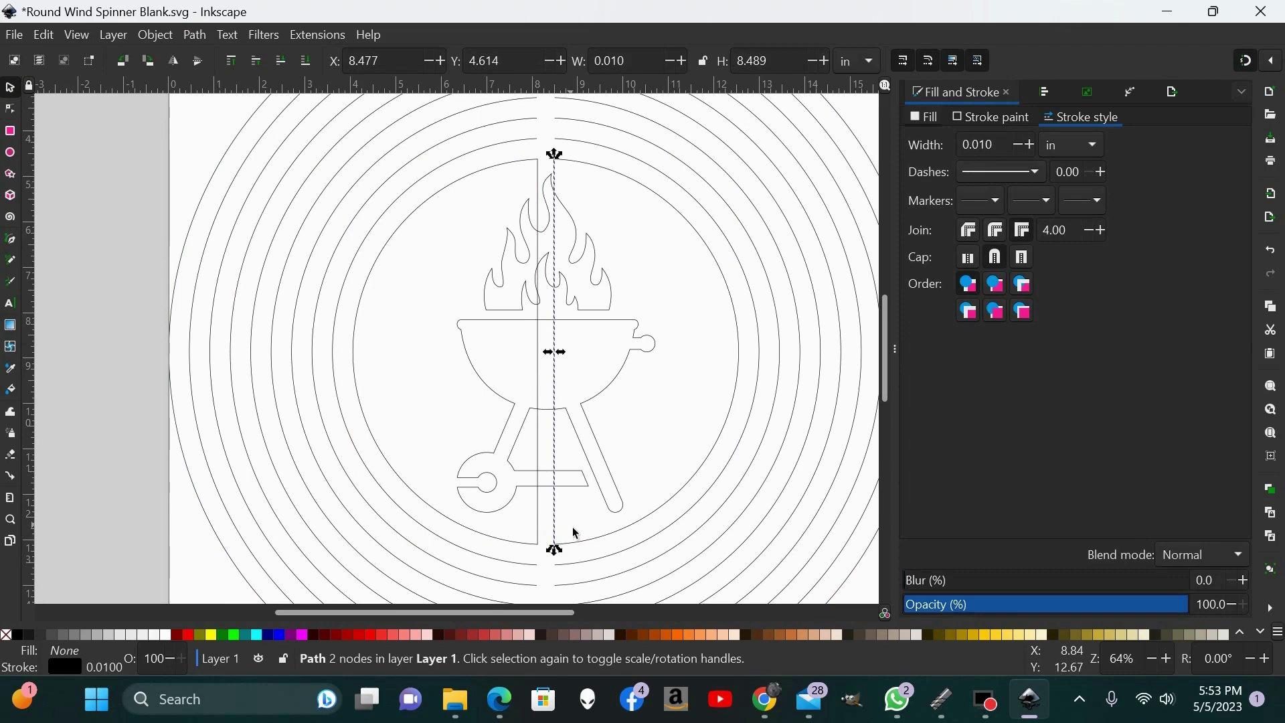
key(Delete)
click(539, 526)
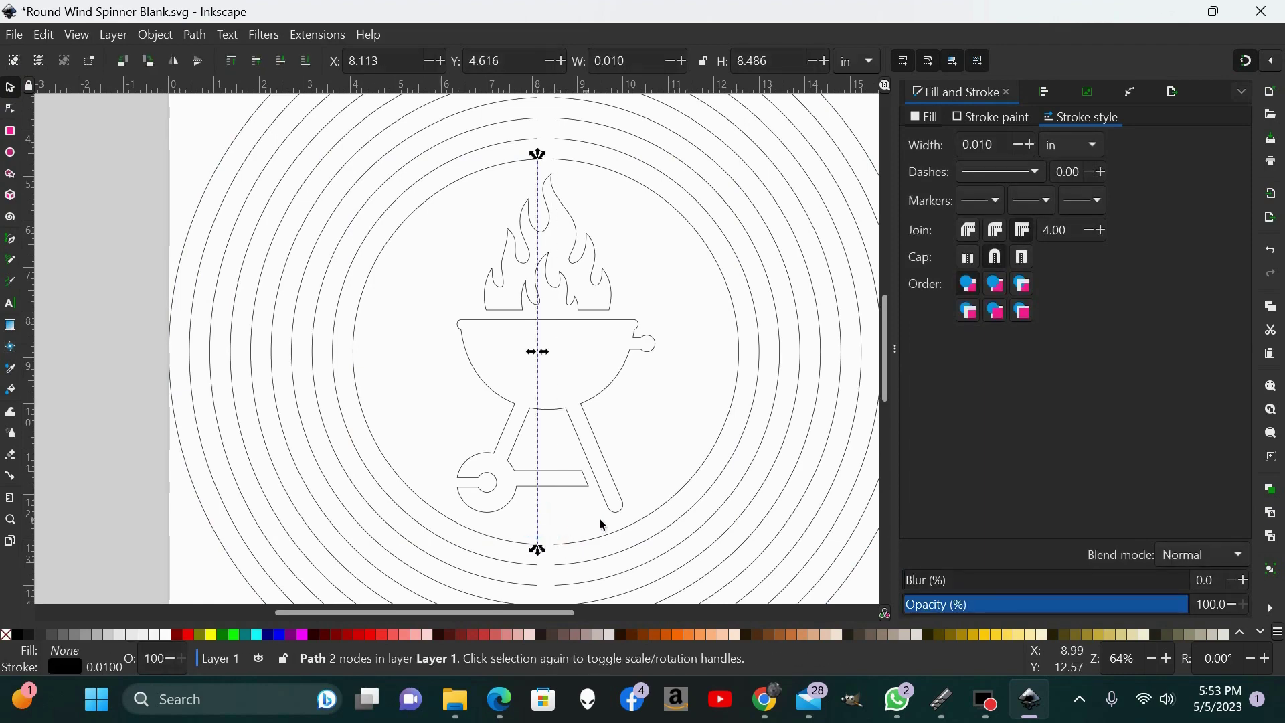
key(Delete)
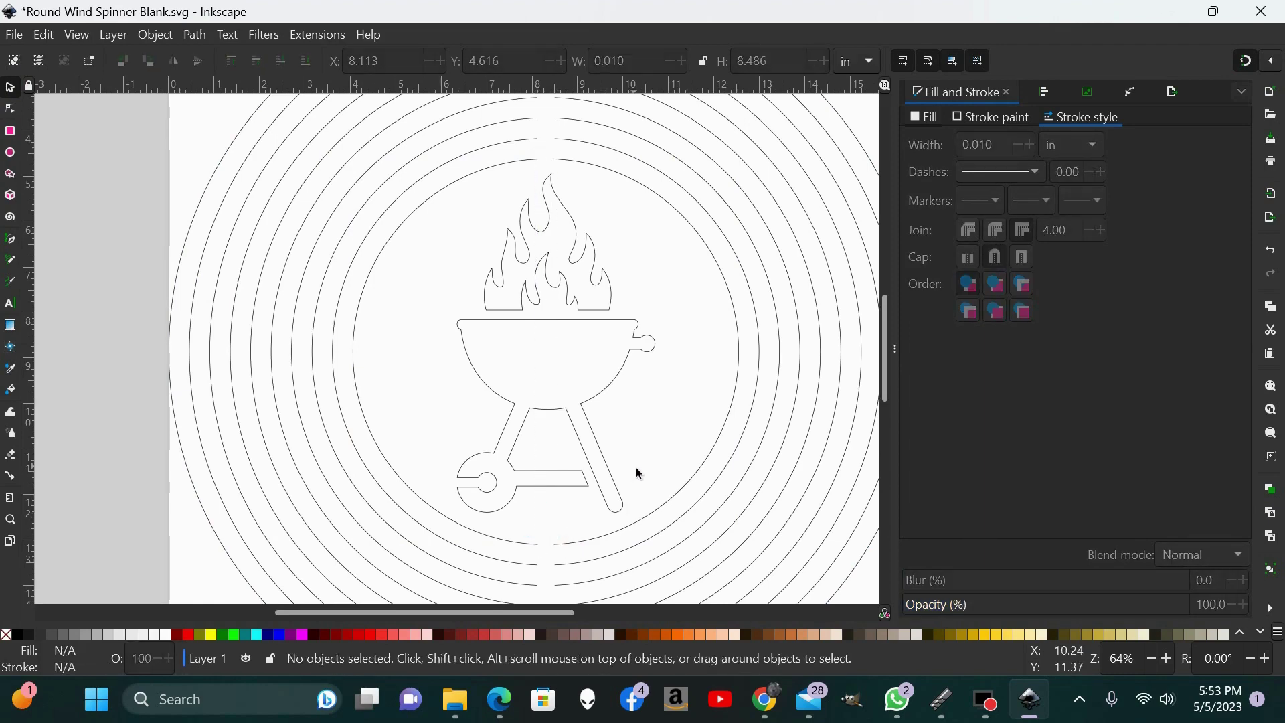
Select all 20 spinner pieces and combine them into one 178-node path
key(minus)
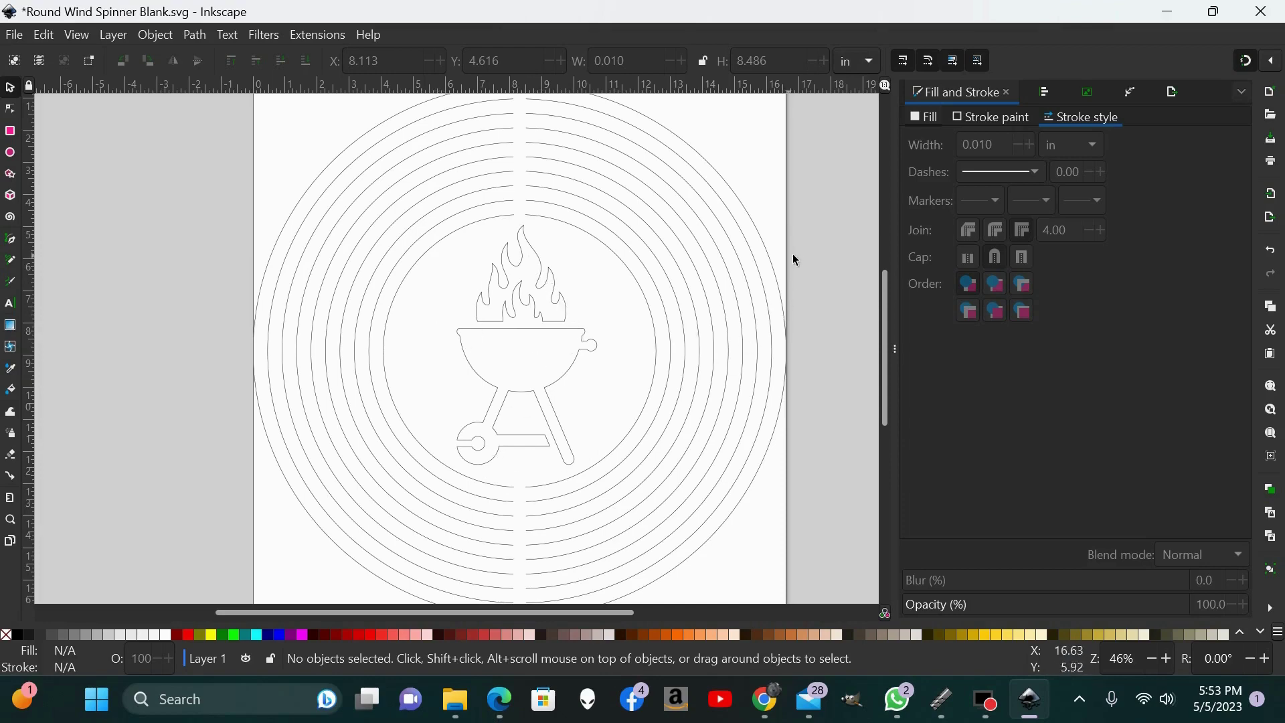
key(minus)
key(minus)
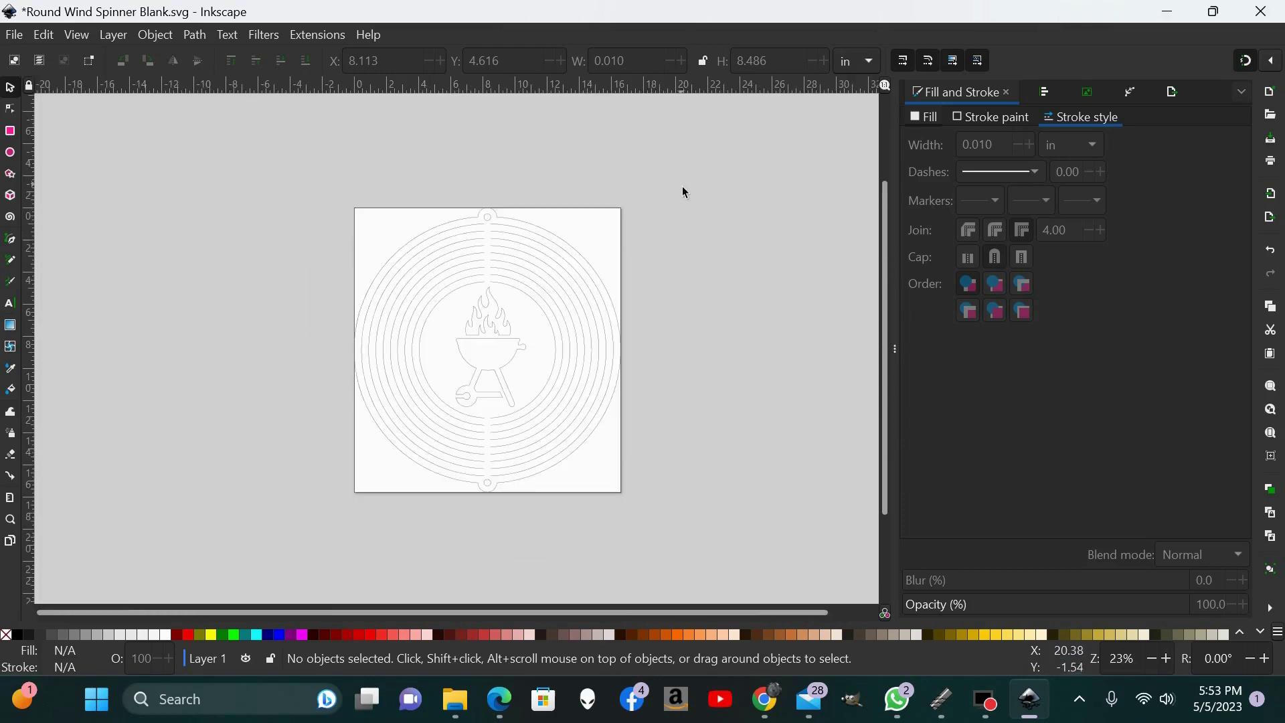
drag(680, 182, 279, 542)
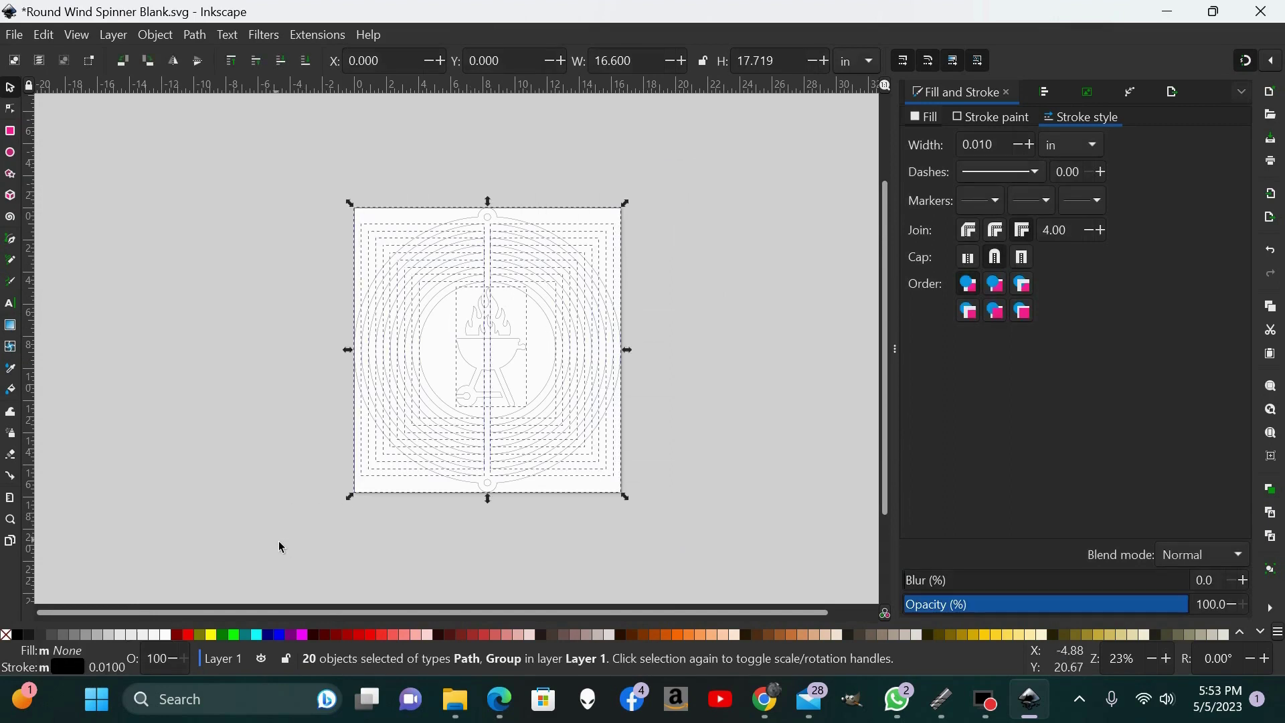
click(195, 36)
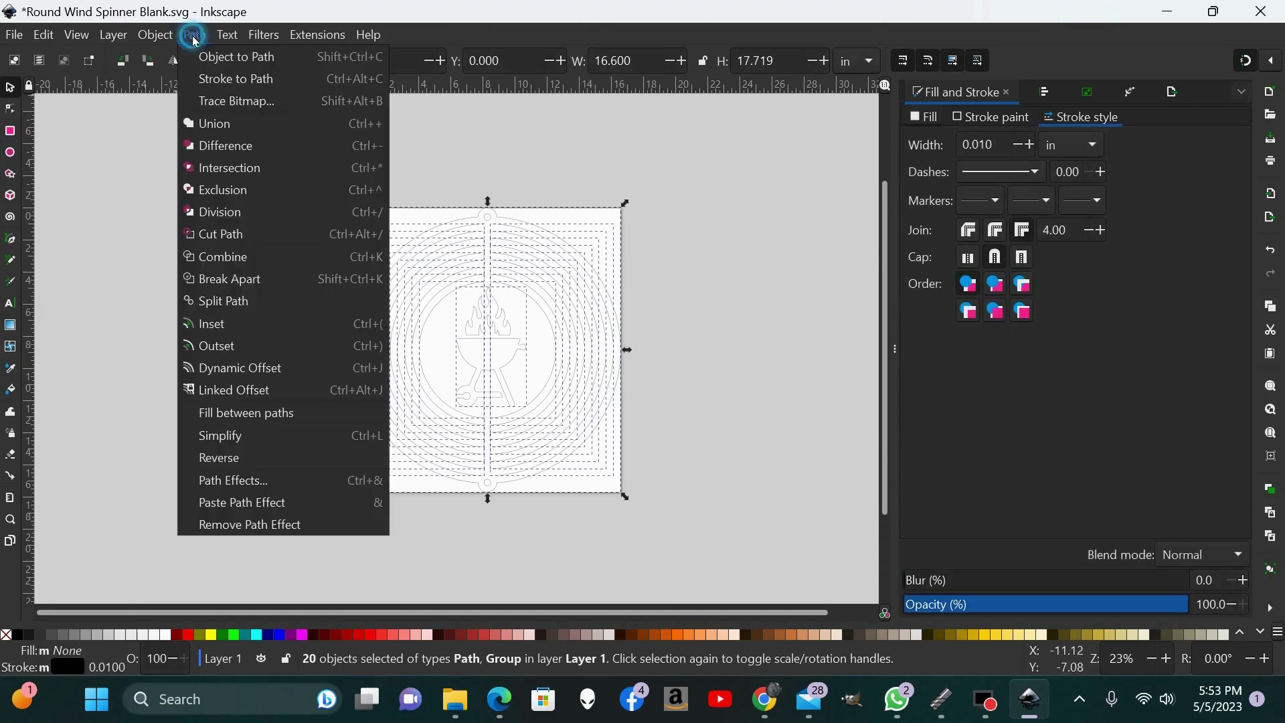
click(222, 261)
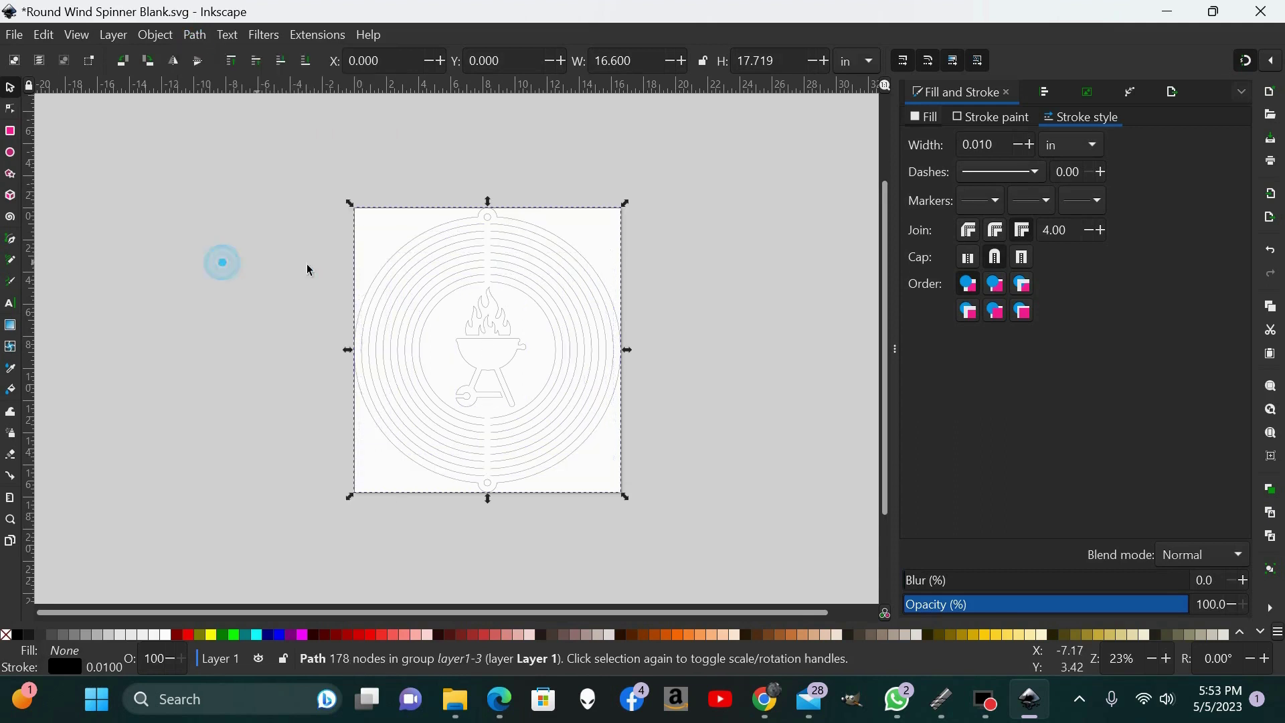
click(682, 265)
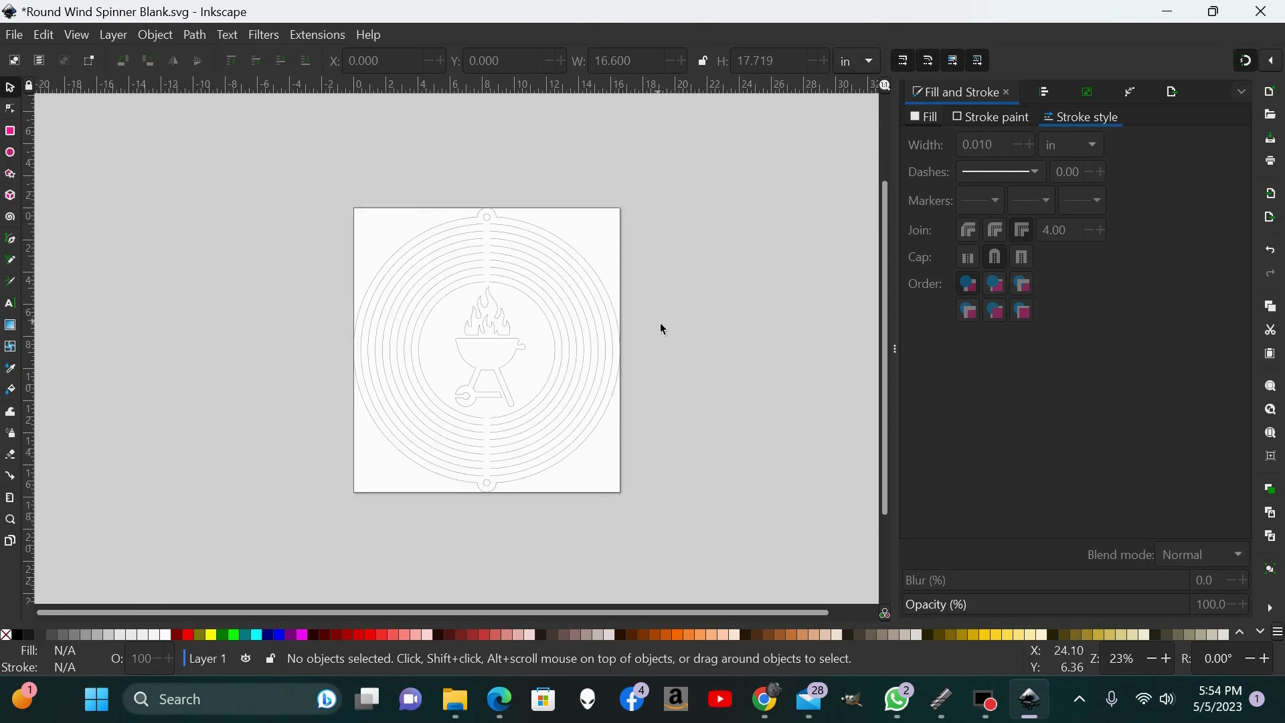
key(plus)
Save the finished design to Round Wind Spinner Blank.svg
click(14, 34)
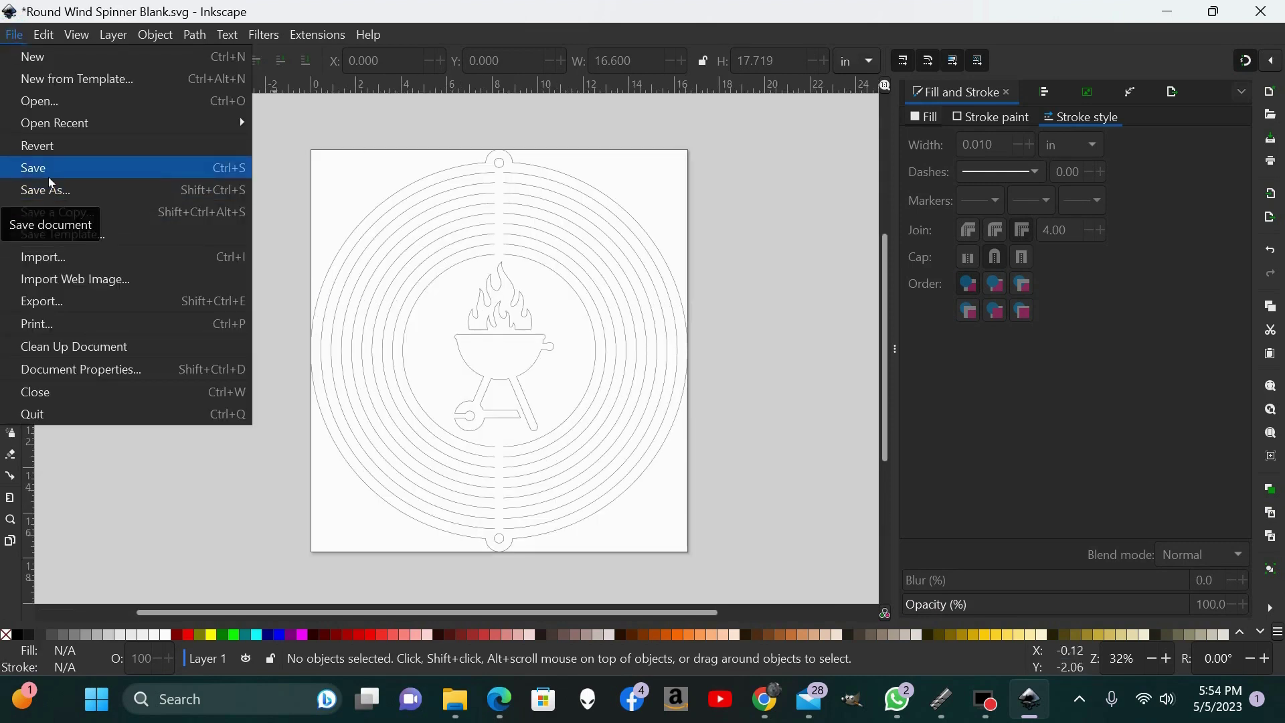
click(725, 197)
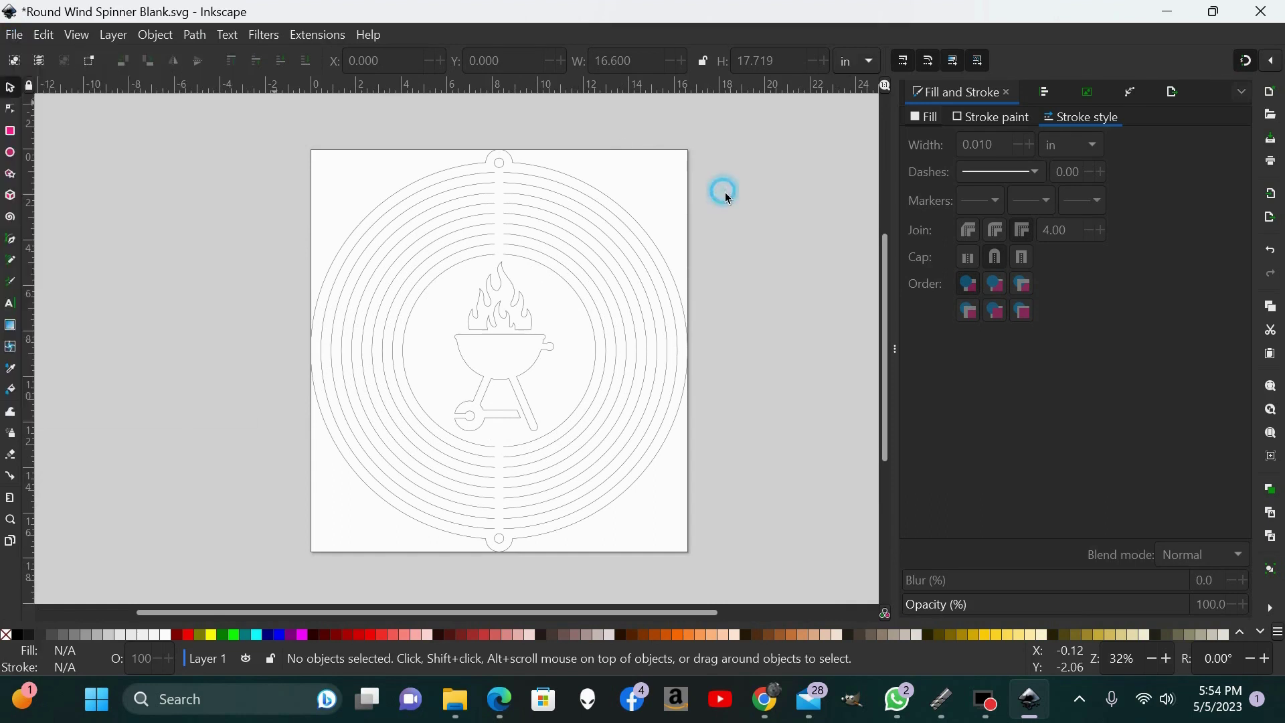